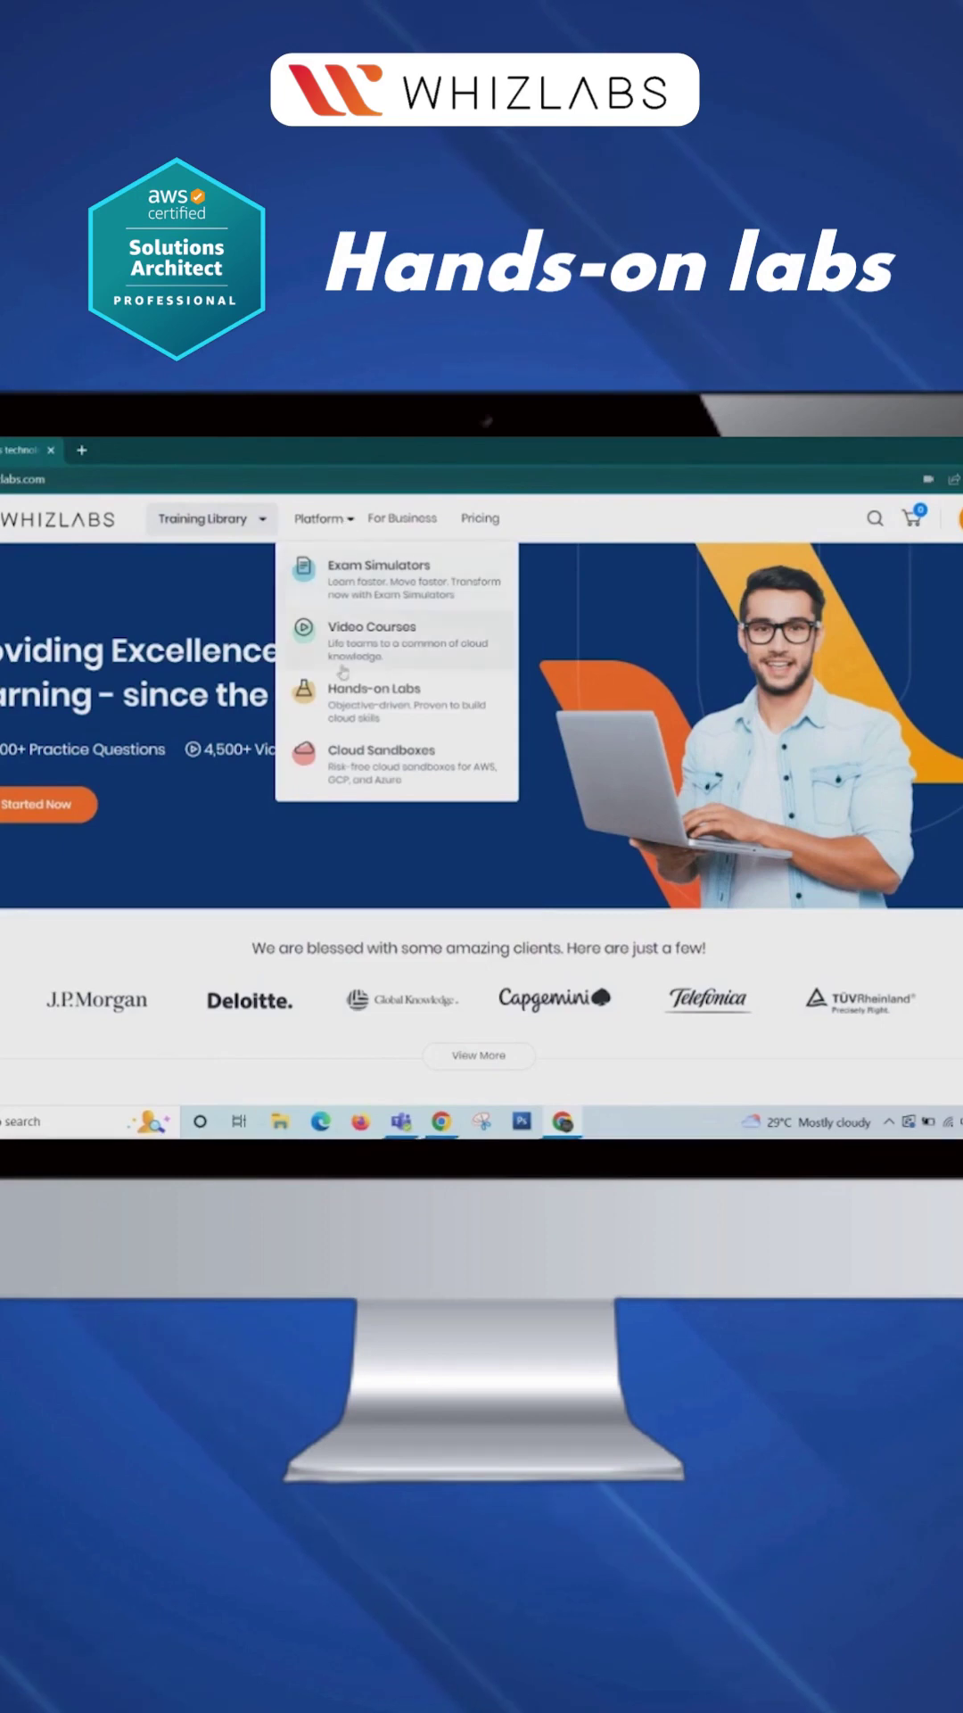
# Go to Hands-on Labs from the Platform menu and open the Lab Library.
pyautogui.click(351, 688)
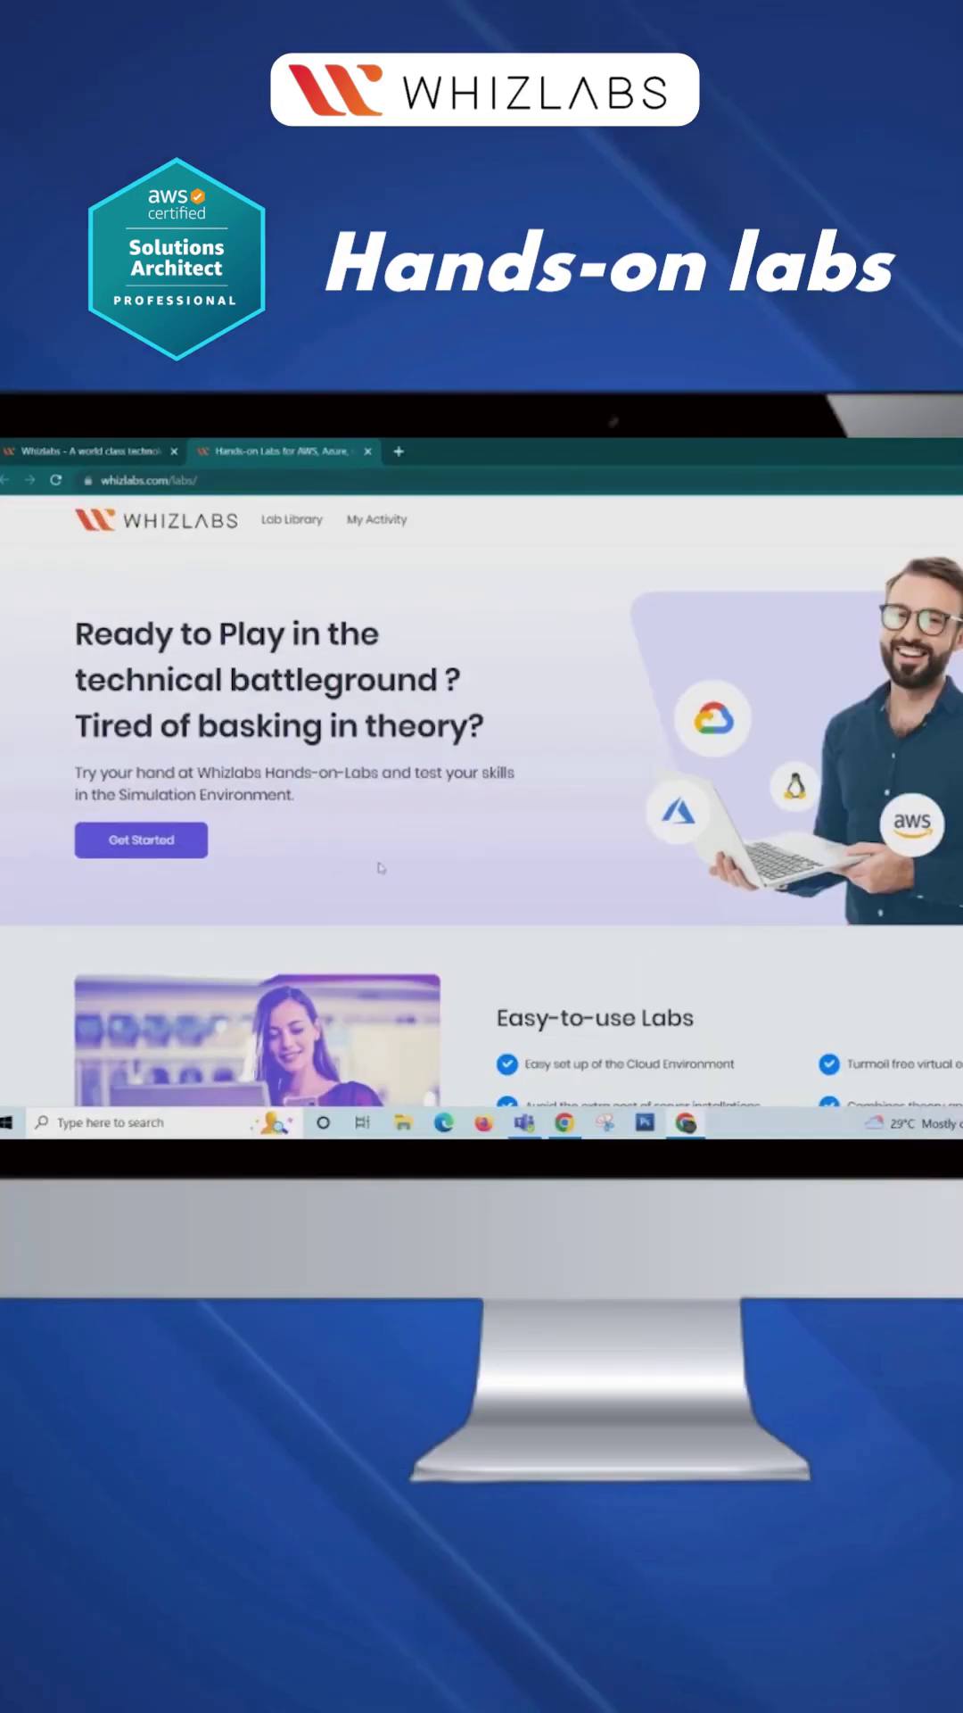
pyautogui.click(192, 846)
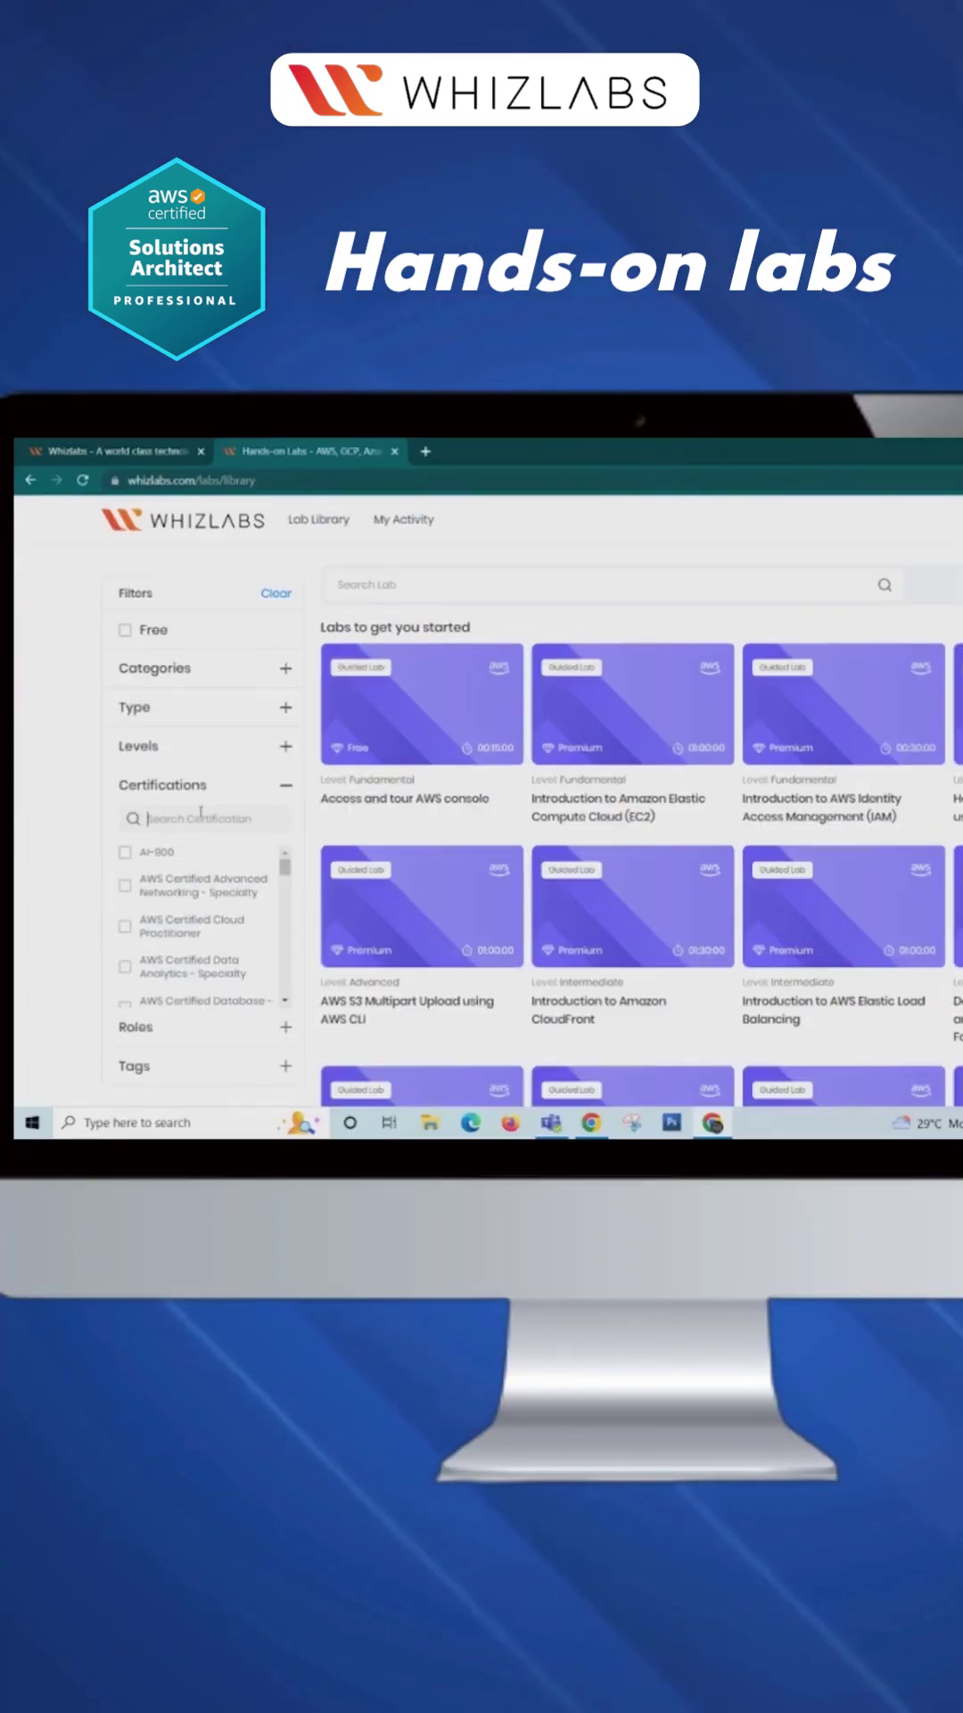
pyautogui.write('aws certifid solutions')
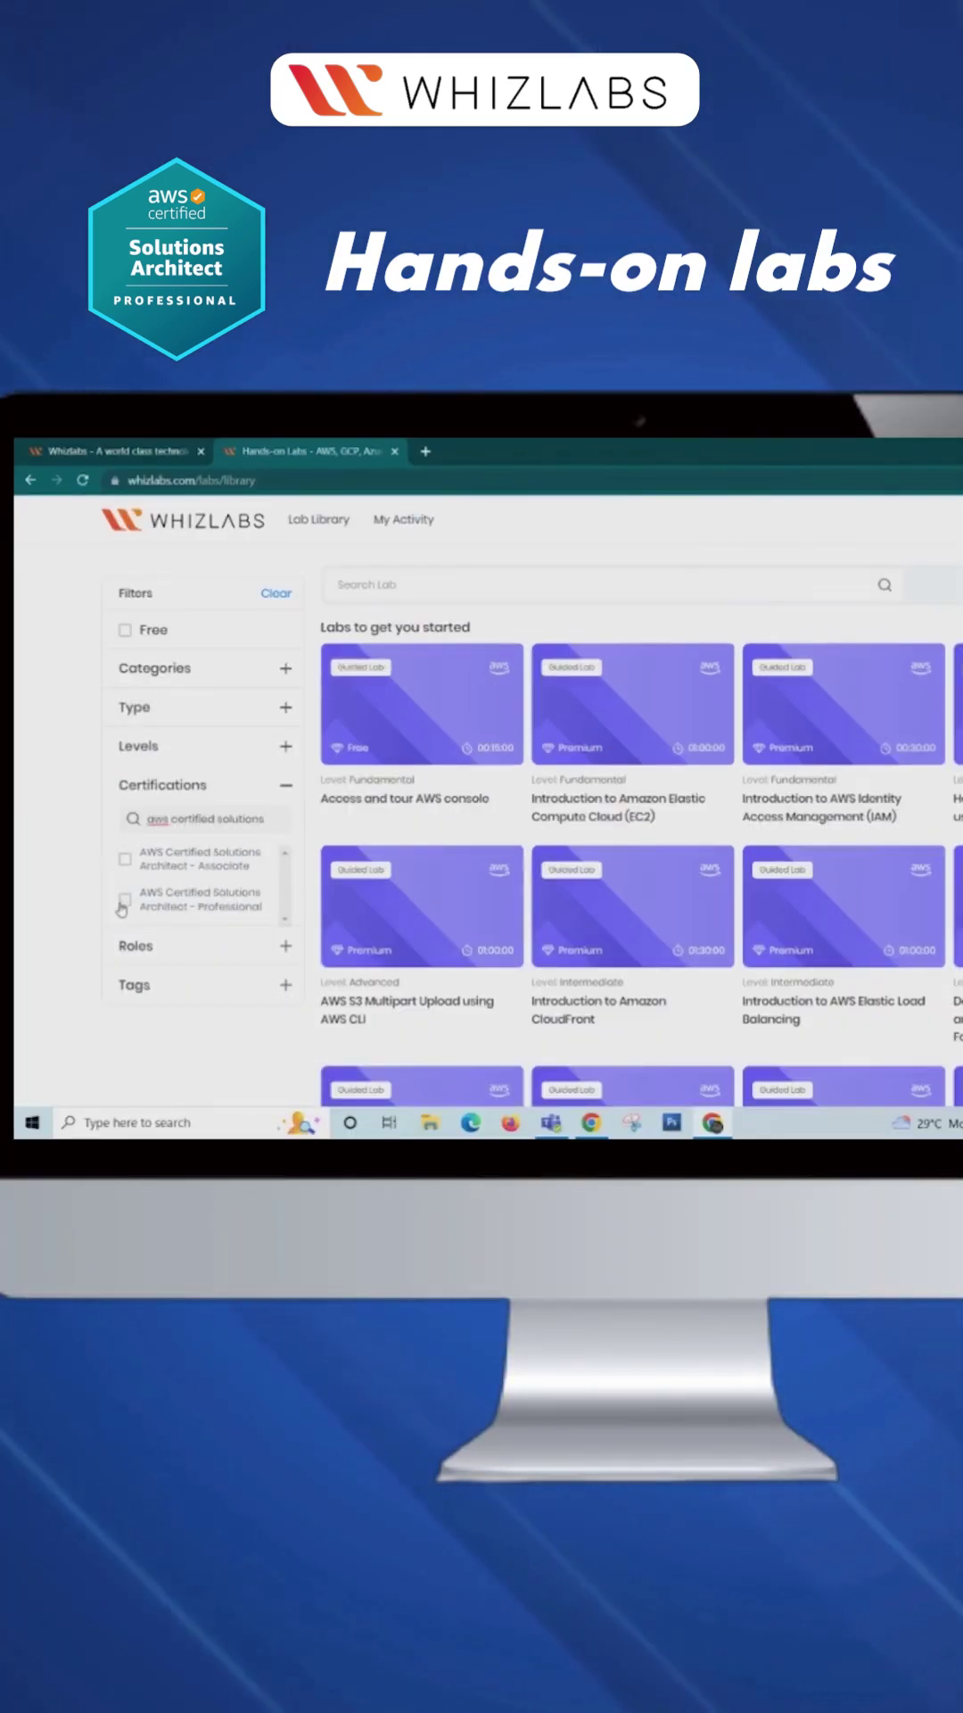
# Show only AWS Certified Solutions Architect - Professional labs and load two more pages of cards.
pyautogui.click(123, 901)
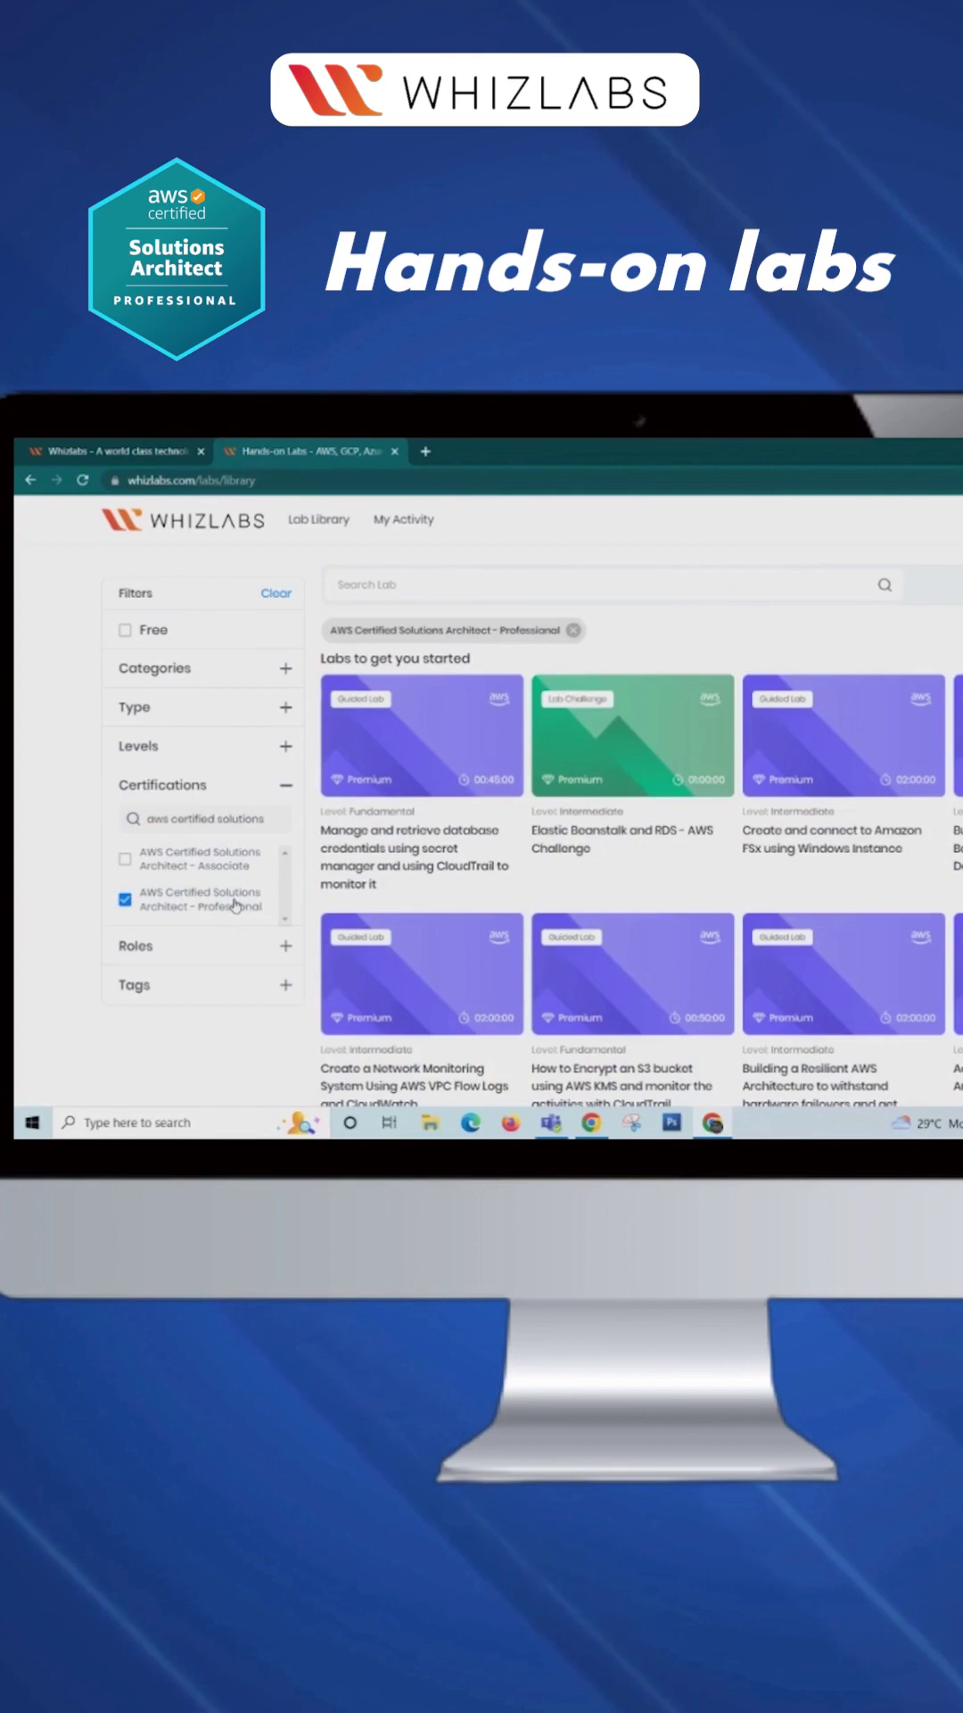
pyautogui.scroll(-5, 286, 856)
pyautogui.scroll(-3, 286, 877)
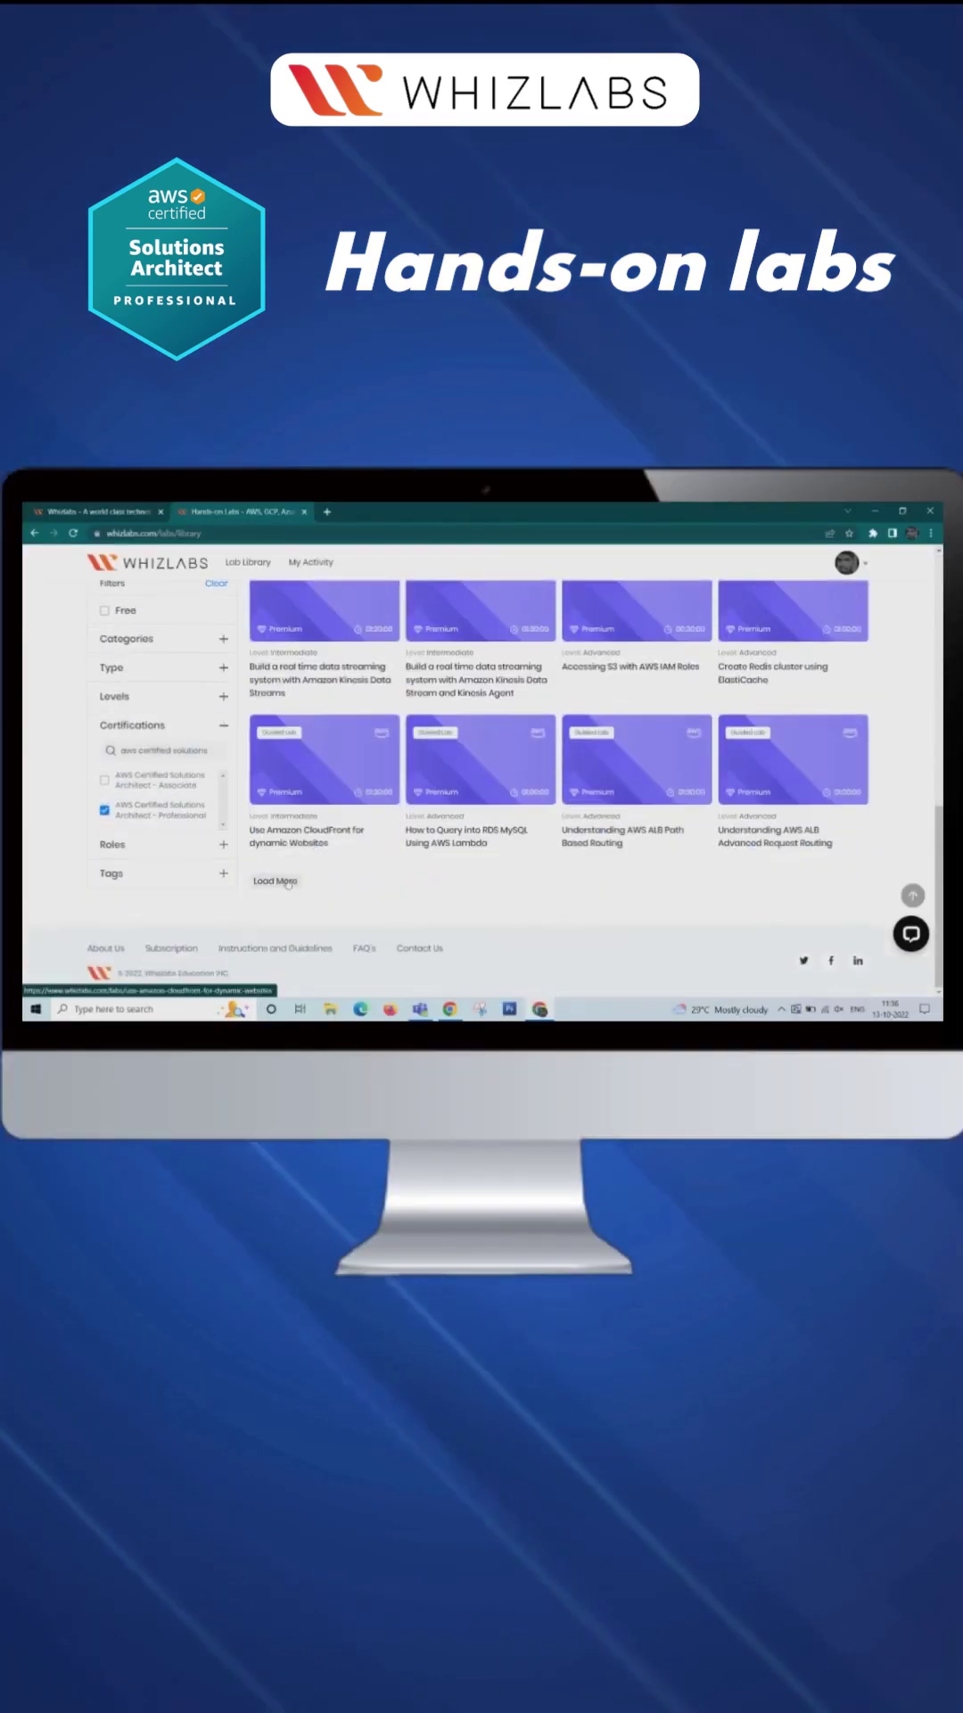
pyautogui.click(286, 880)
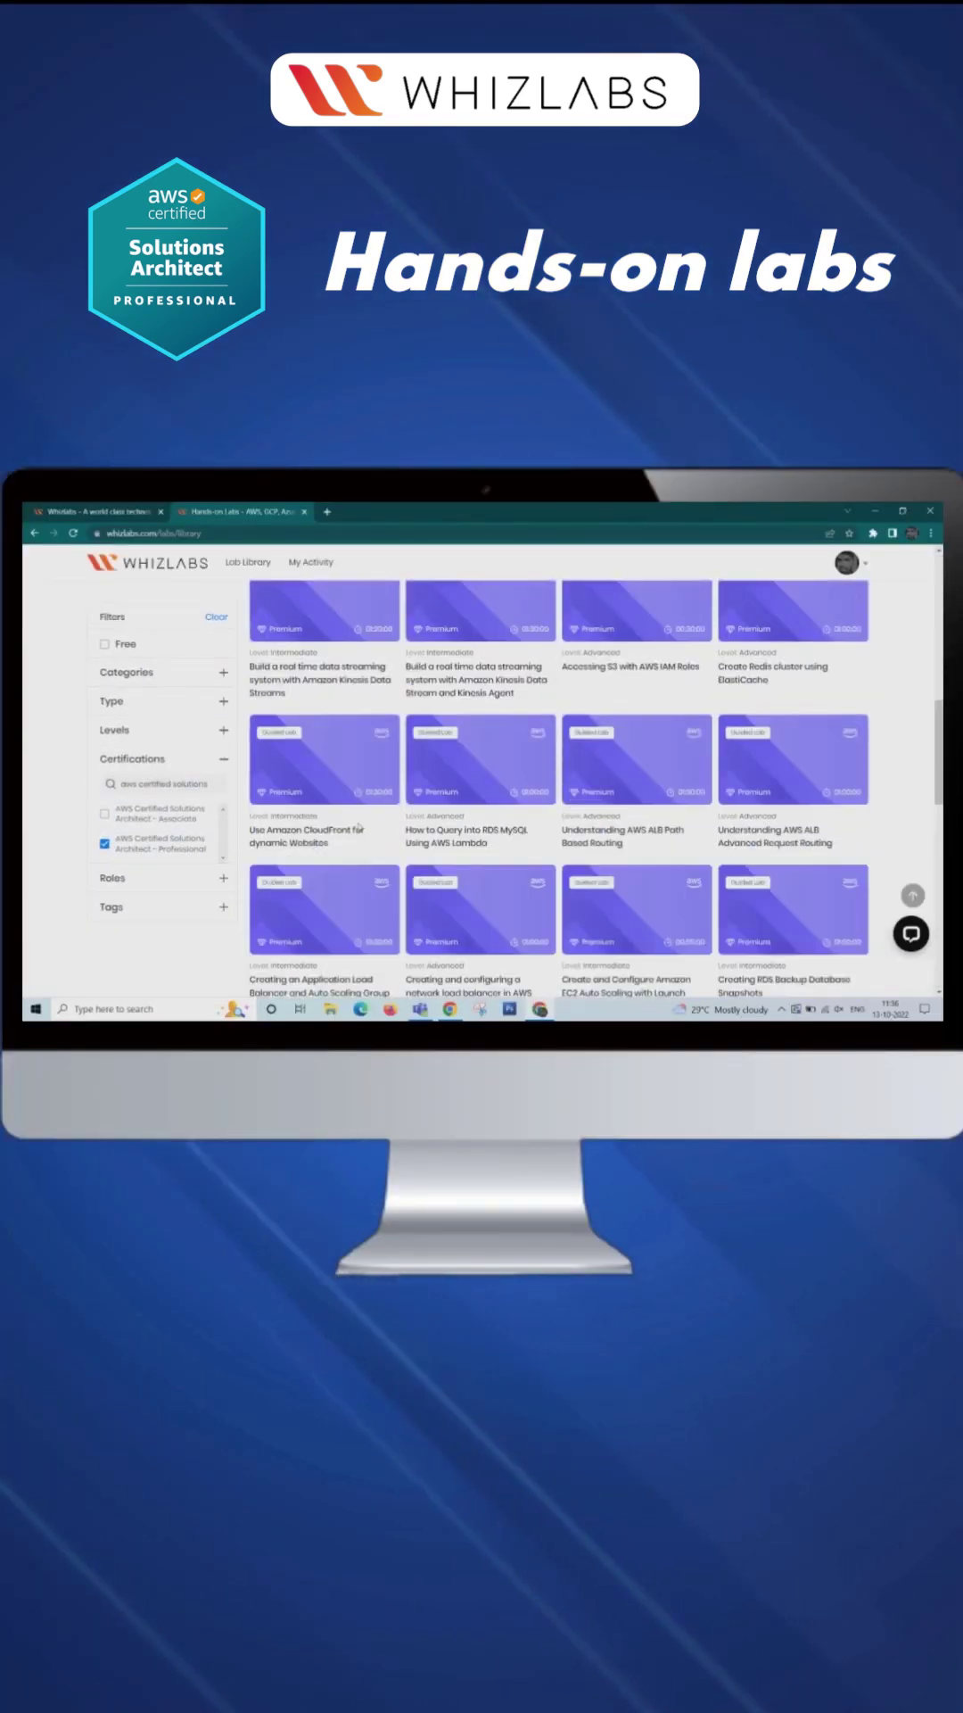
pyautogui.scroll(-5, 536, 804)
pyautogui.click(275, 884)
pyautogui.scroll(3, 563, 789)
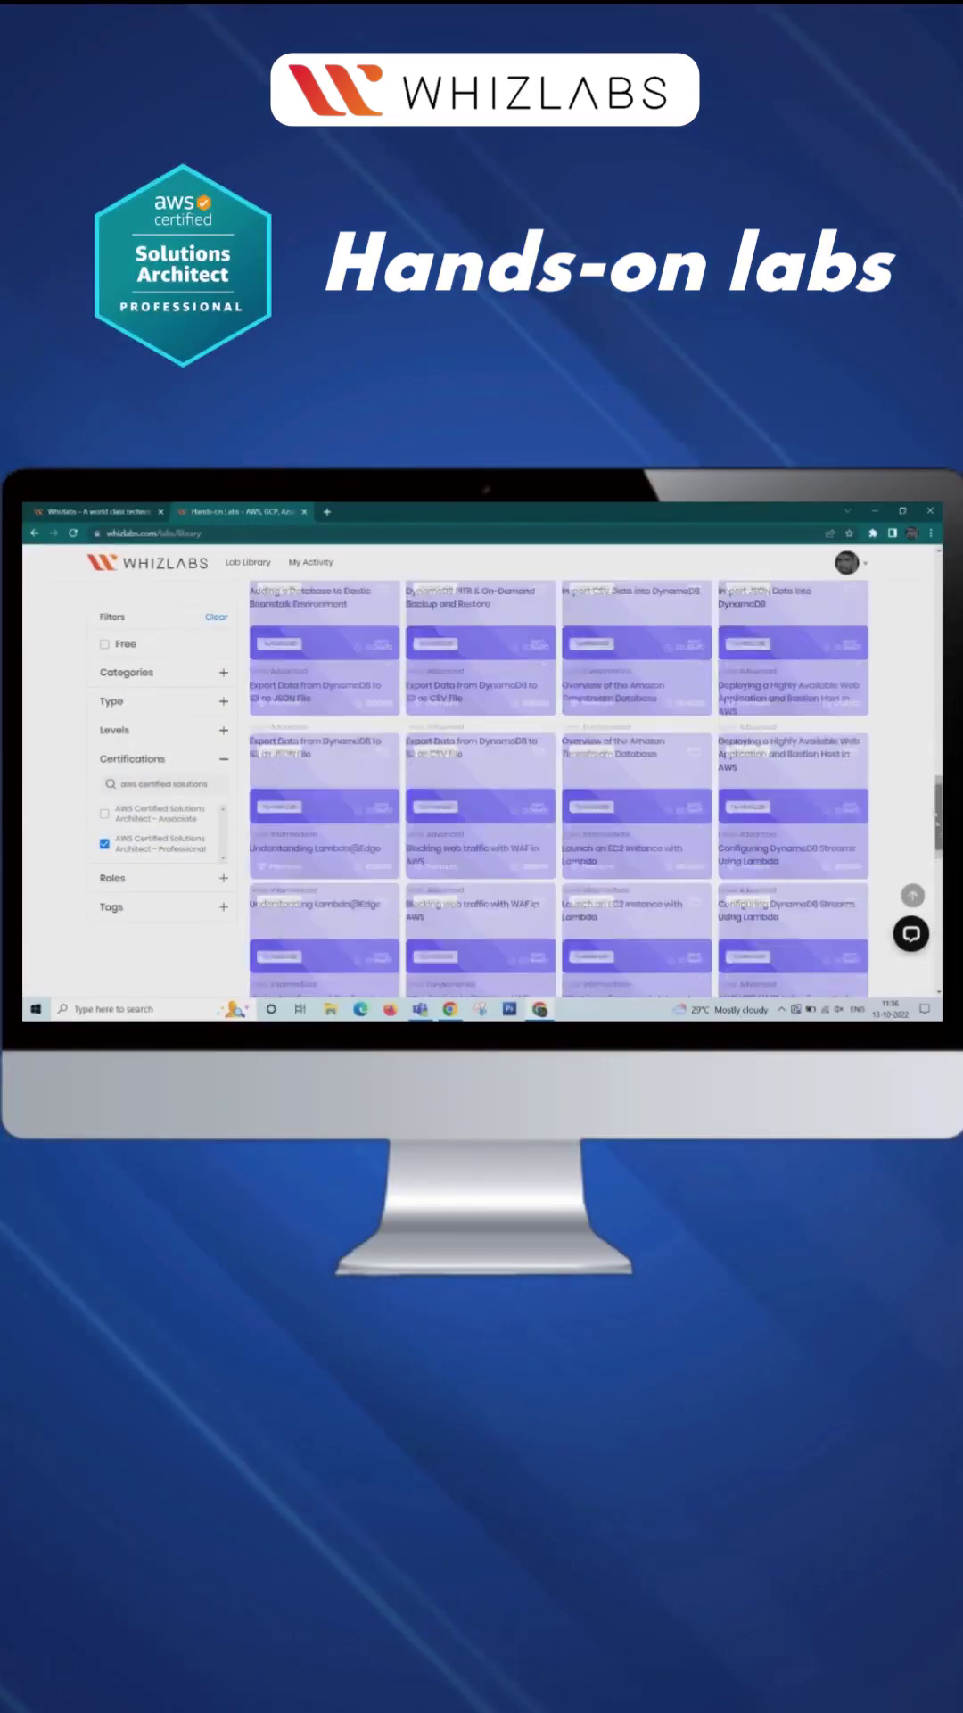
pyautogui.scroll(5, 562, 789)
pyautogui.scroll(5, 563, 791)
# Start the Secrets Manager database credentials lab and open Amazon RDS in the AWS console.
pyautogui.click(379, 774)
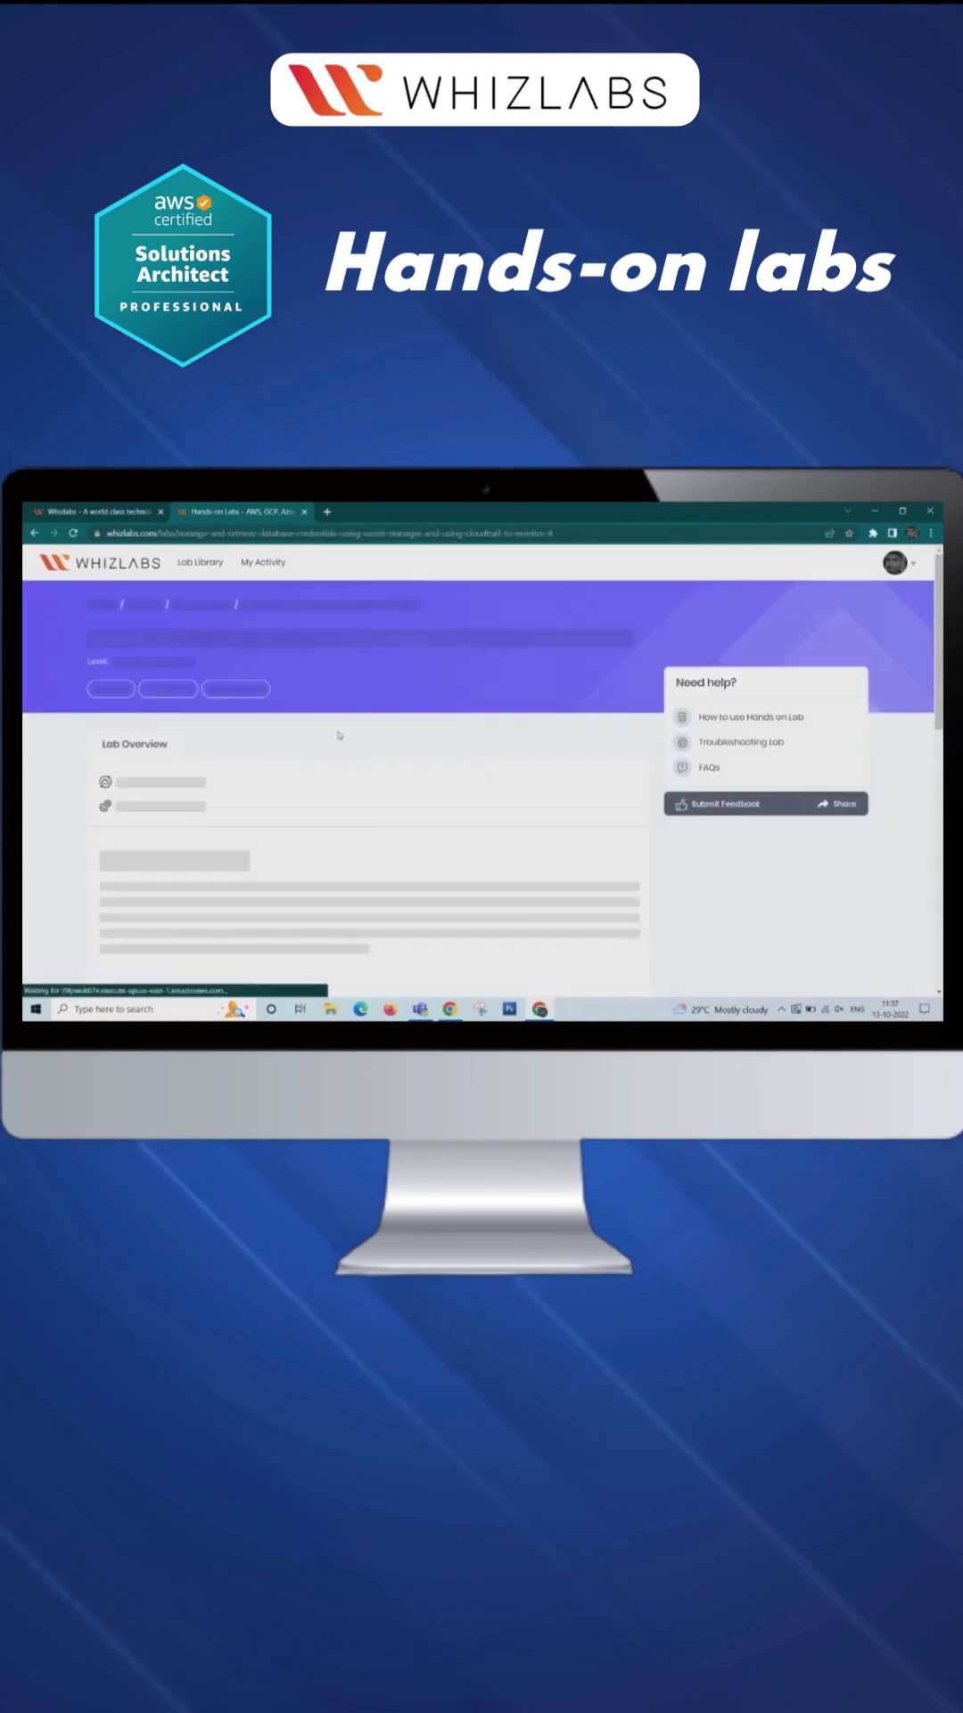
pyautogui.scroll(-5, 544, 757)
pyautogui.scroll(10, 545, 758)
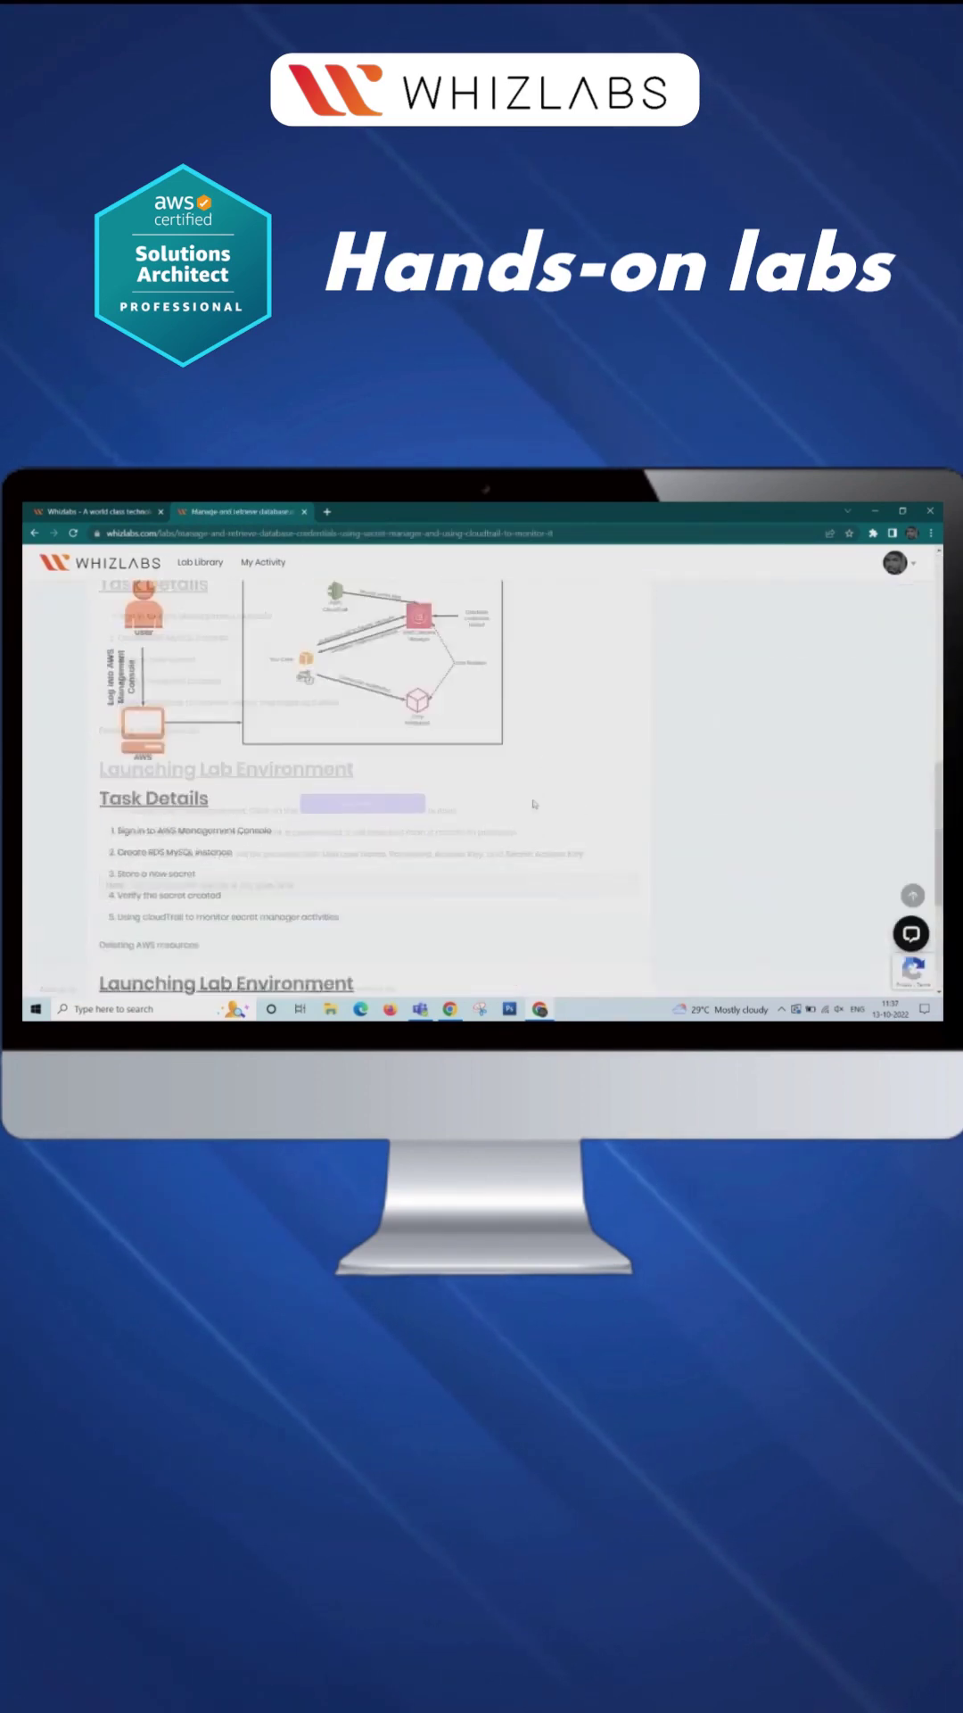
pyautogui.click(723, 722)
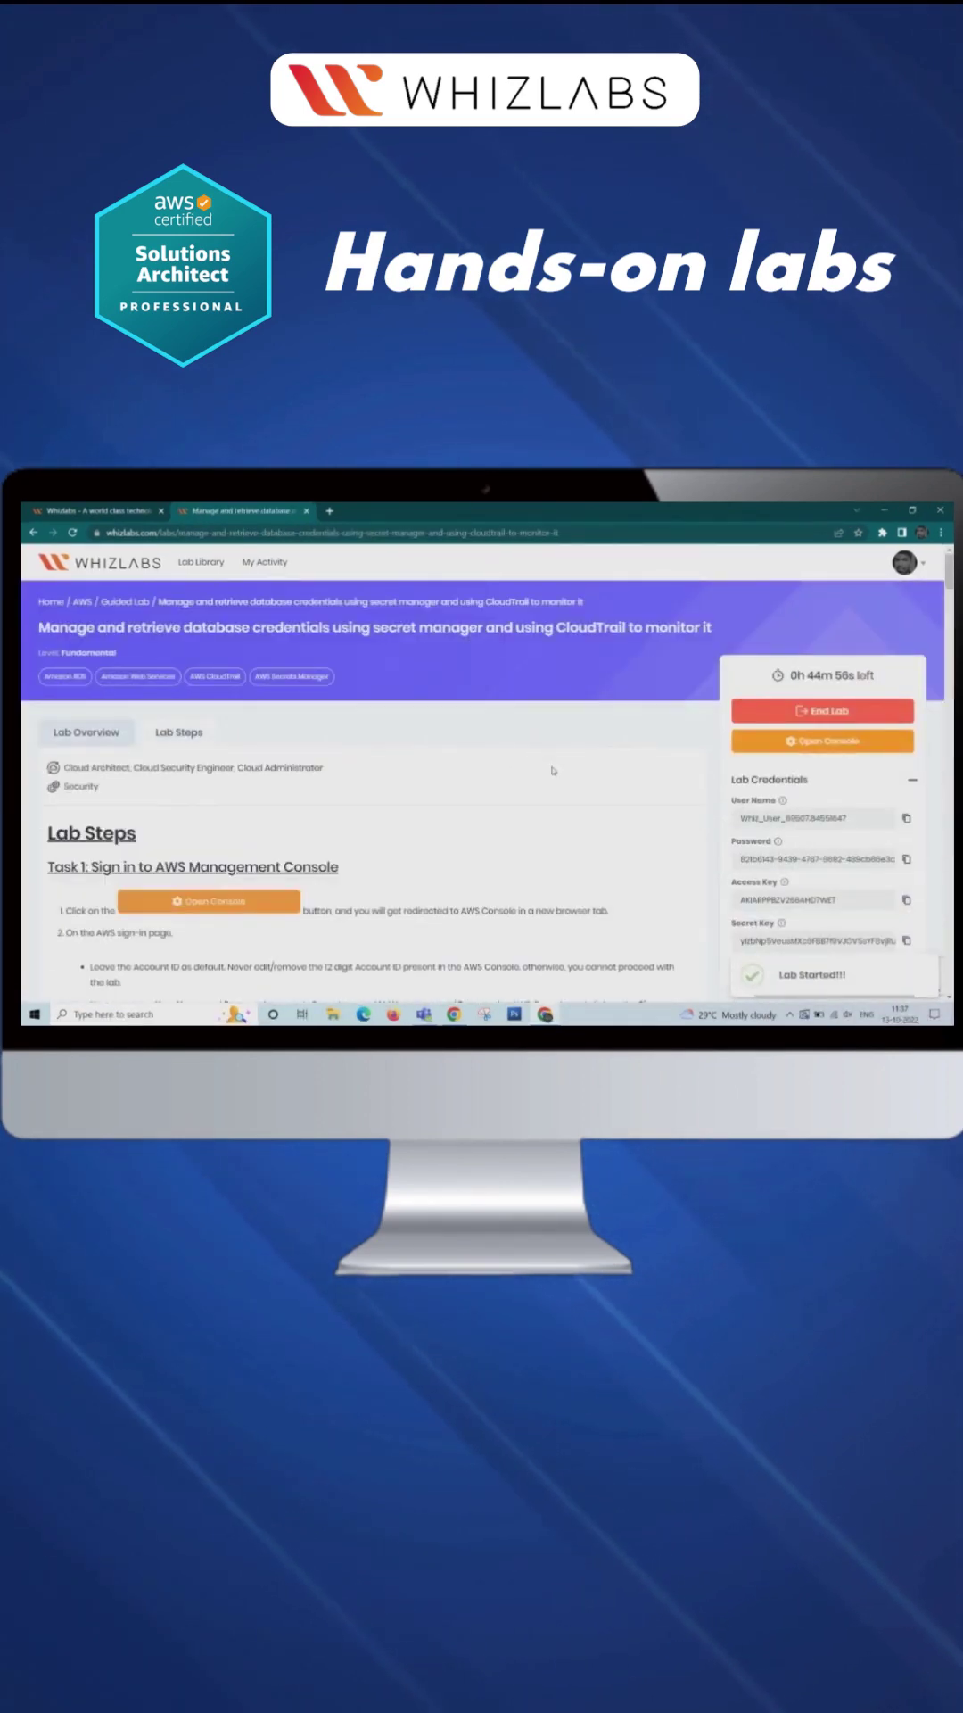
pyautogui.scroll(-2, 552, 770)
pyautogui.scroll(-5, 554, 790)
pyautogui.scroll(-5, 560, 823)
pyautogui.scroll(5, 563, 820)
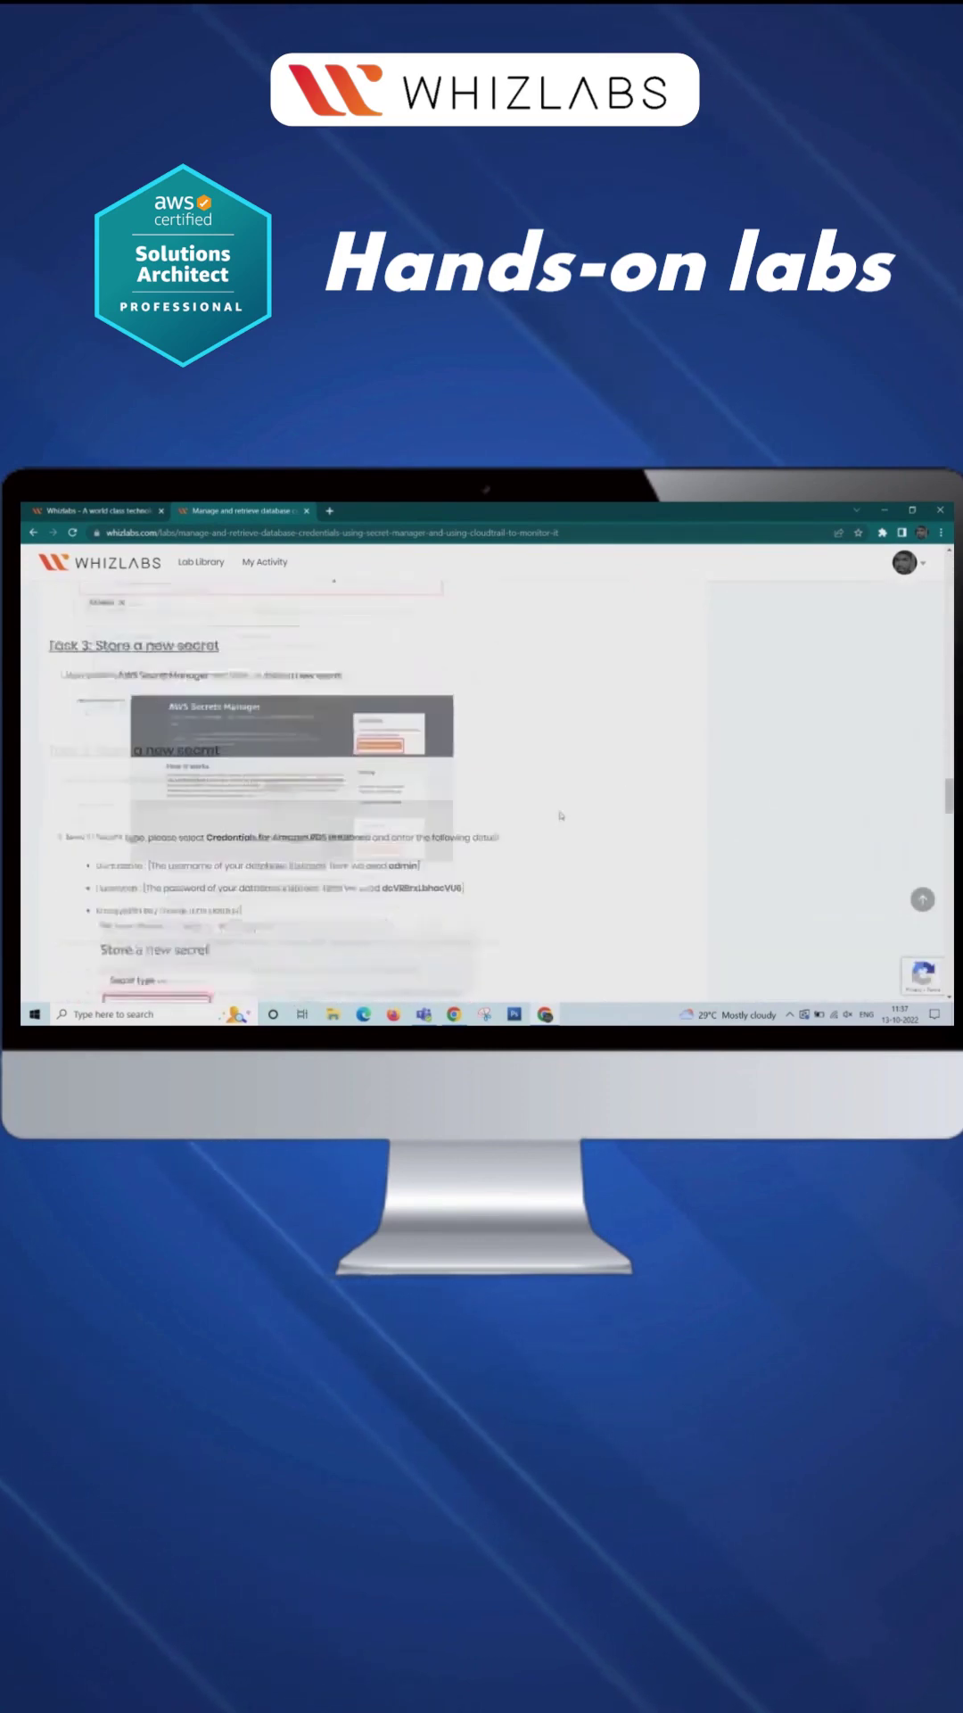
pyautogui.scroll(5, 565, 816)
pyautogui.scroll(5, 569, 824)
pyautogui.scroll(5, 575, 836)
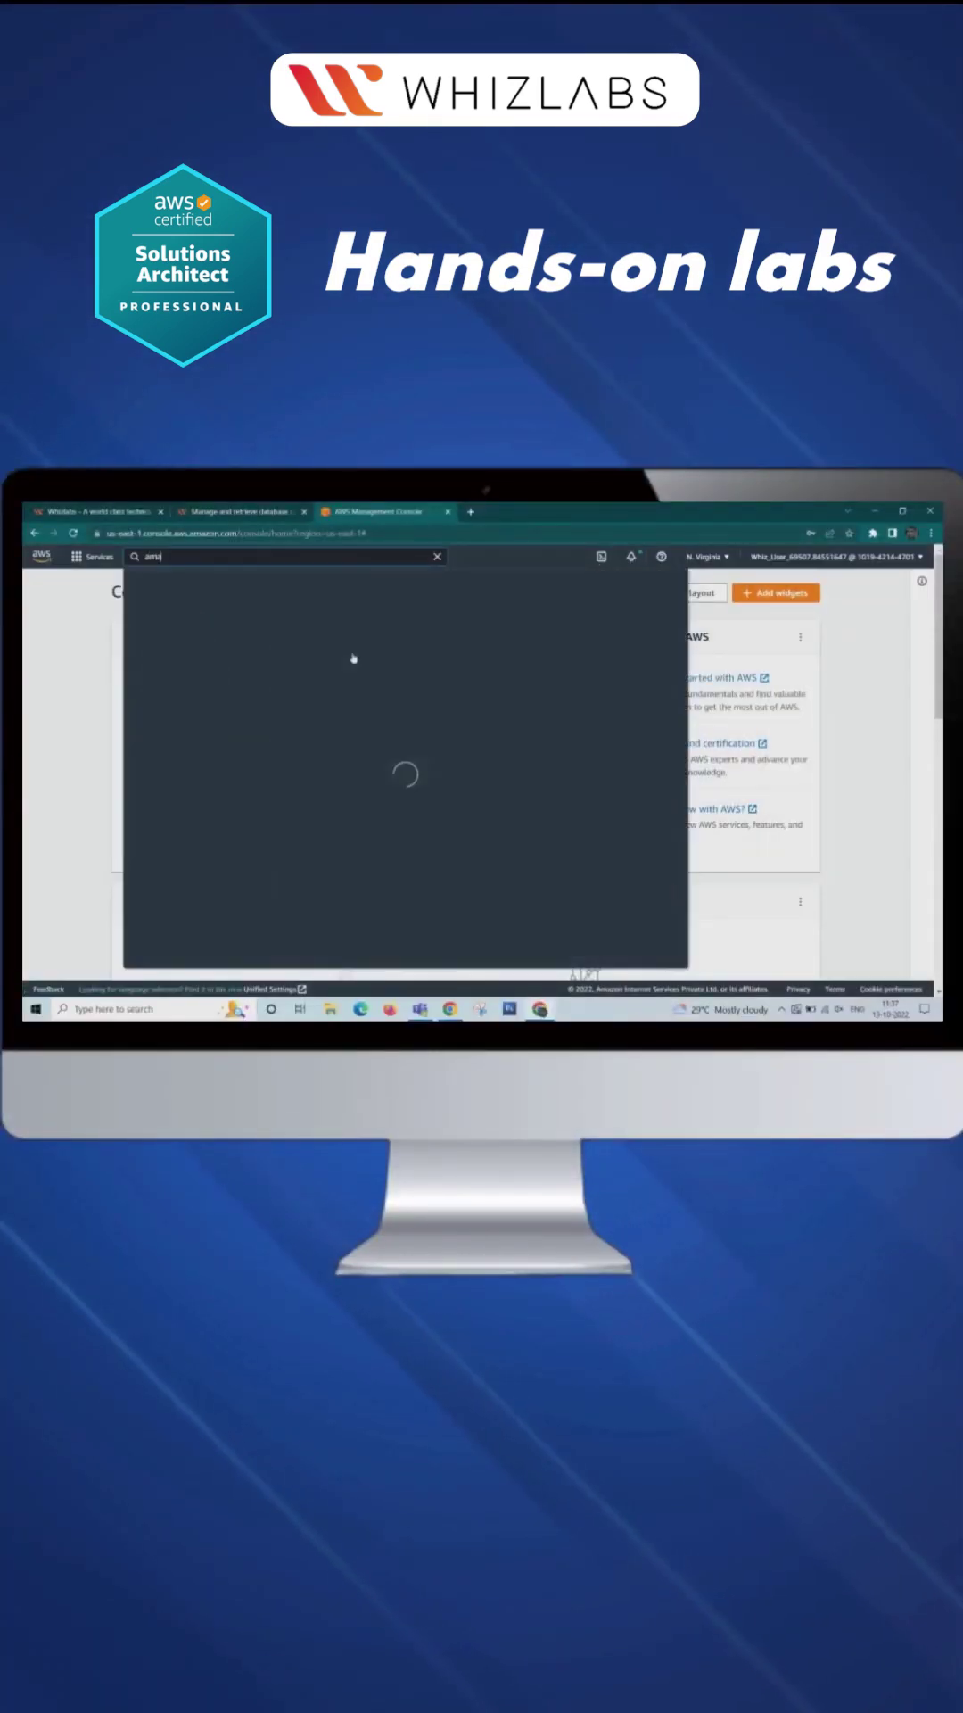
pyautogui.write('zon rds')
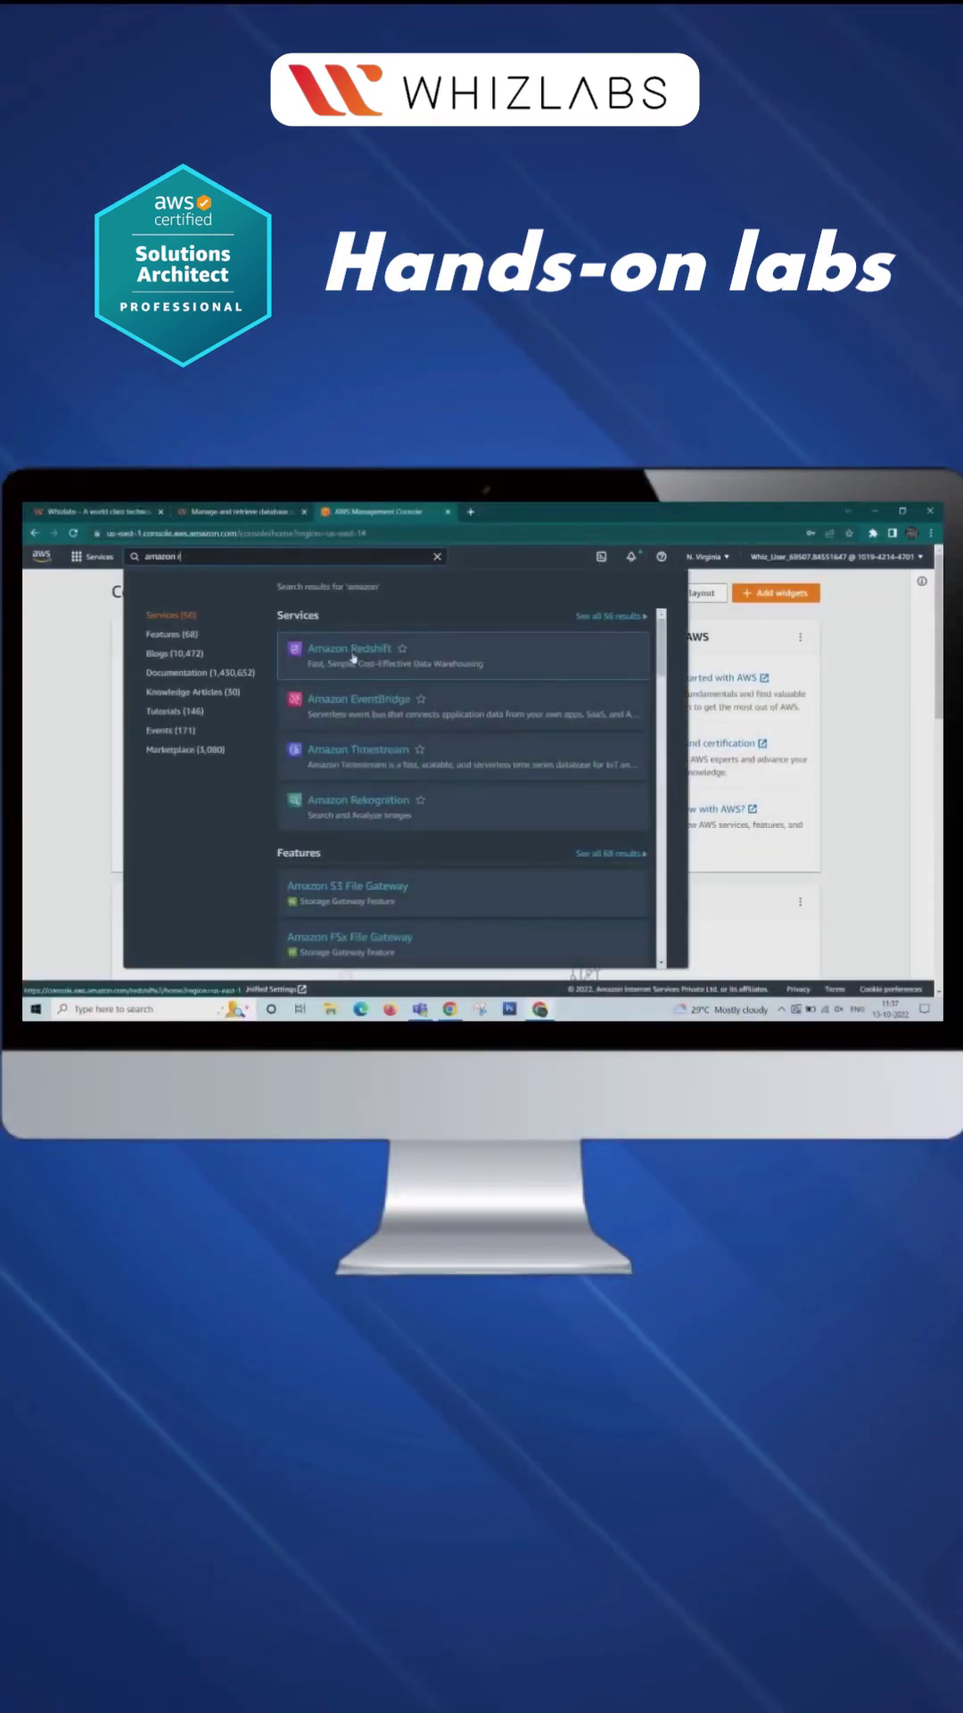
pyautogui.click(317, 655)
pyautogui.scroll(-5, 537, 736)
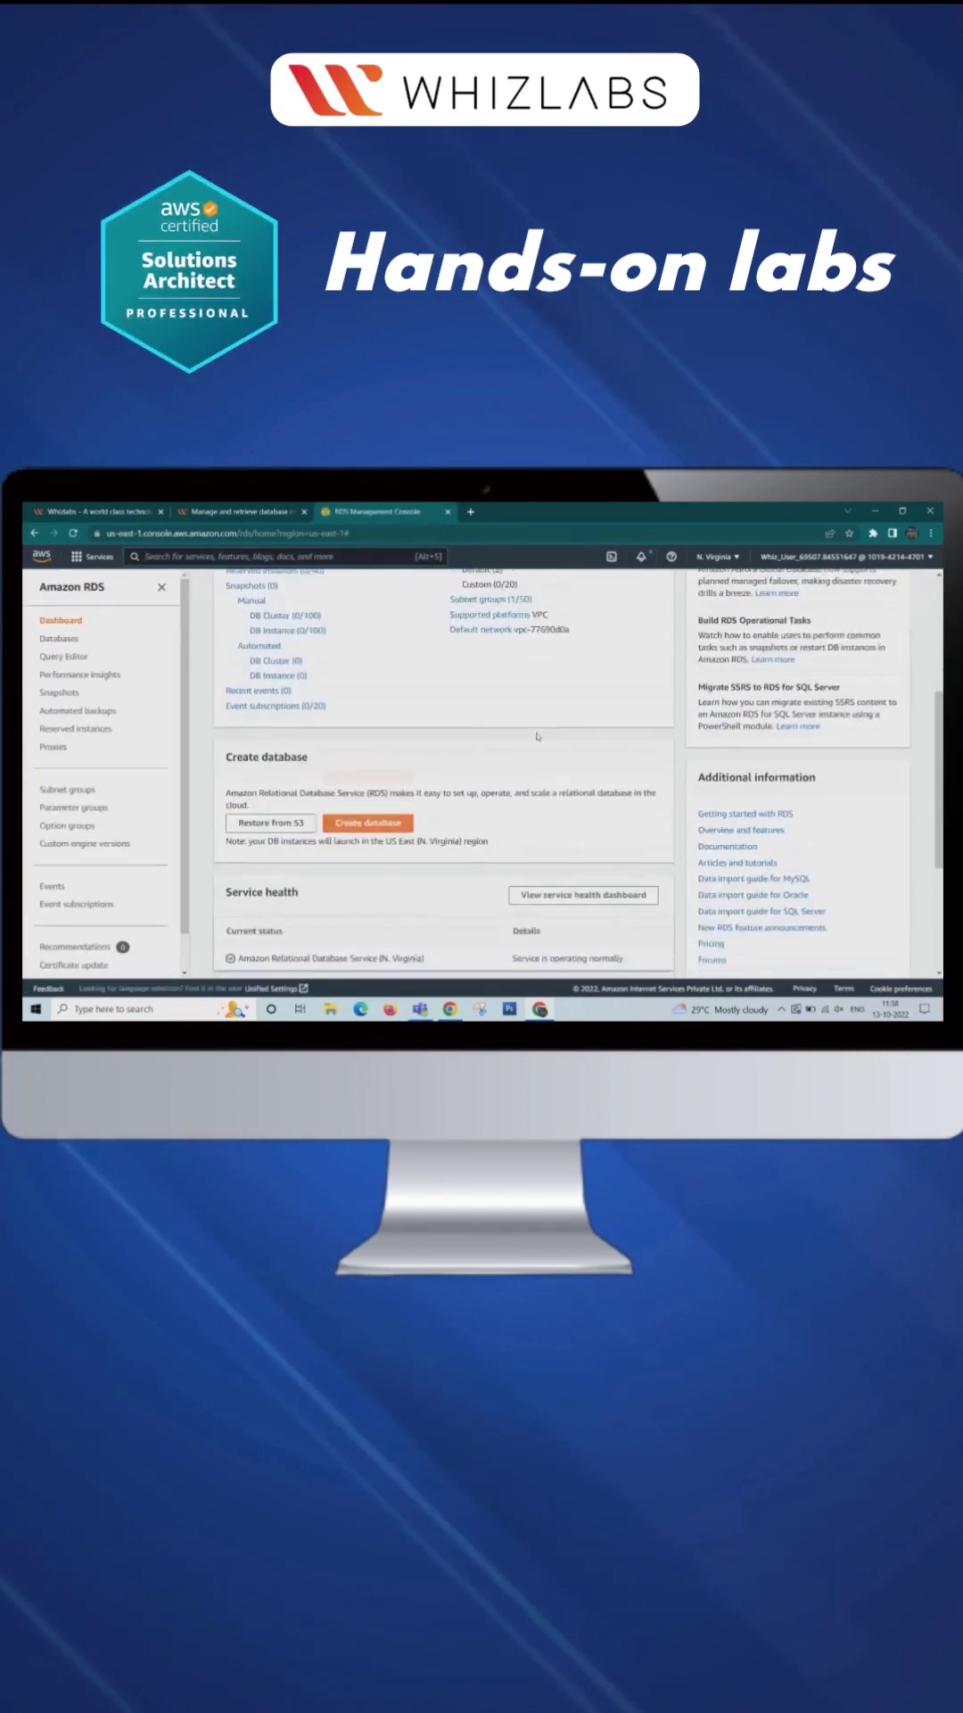
pyautogui.scroll(-2, 537, 736)
# Create the MySQL database 'database-1' on db.t3.micro with a master password.
pyautogui.click(368, 716)
pyautogui.scroll(-3, 262, 699)
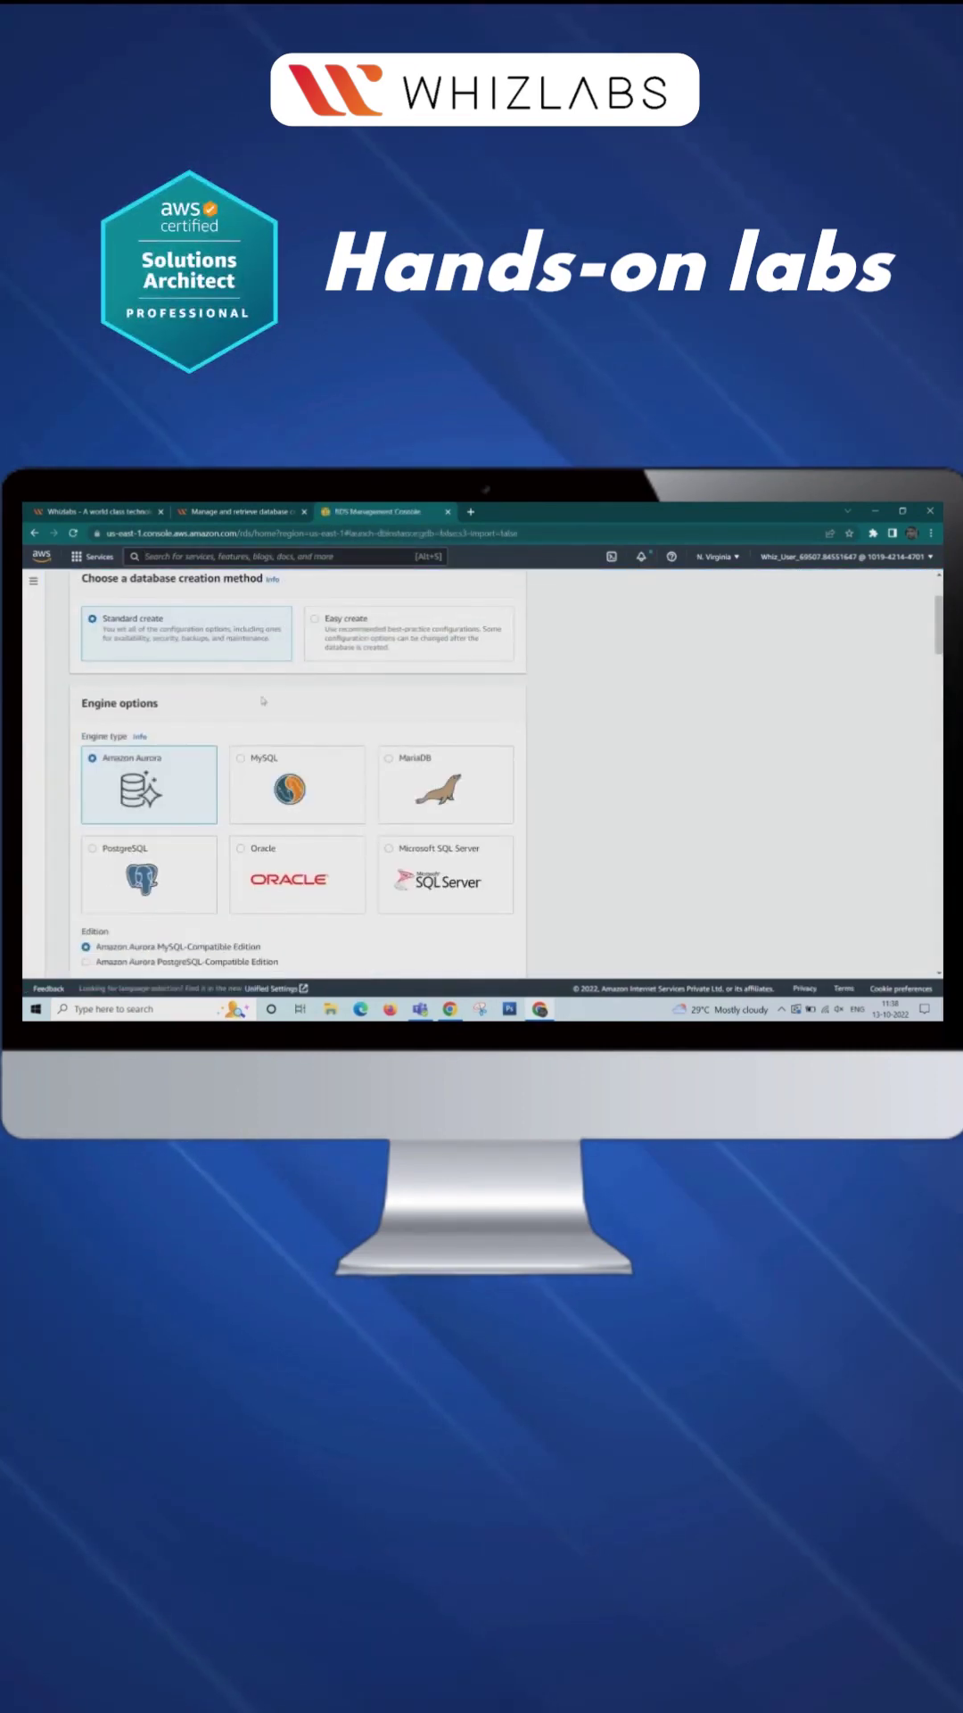
pyautogui.scroll(-3, 373, 805)
pyautogui.scroll(-3, 372, 805)
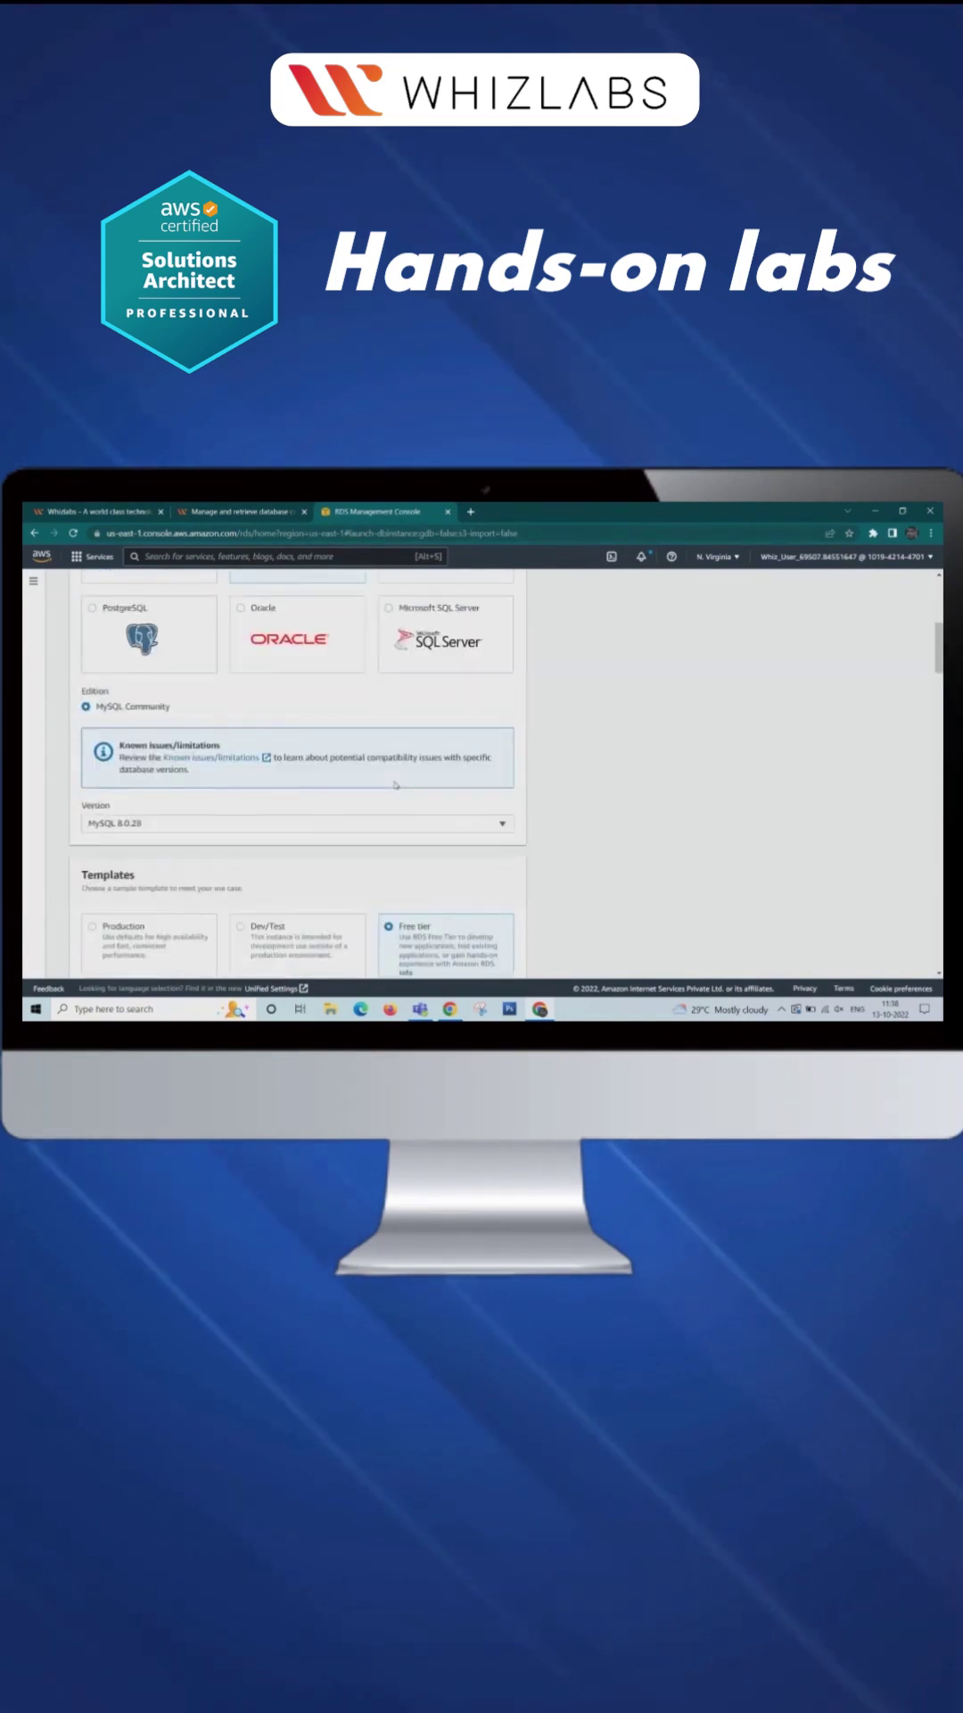
pyautogui.scroll(-1, 395, 786)
pyautogui.scroll(-5, 395, 786)
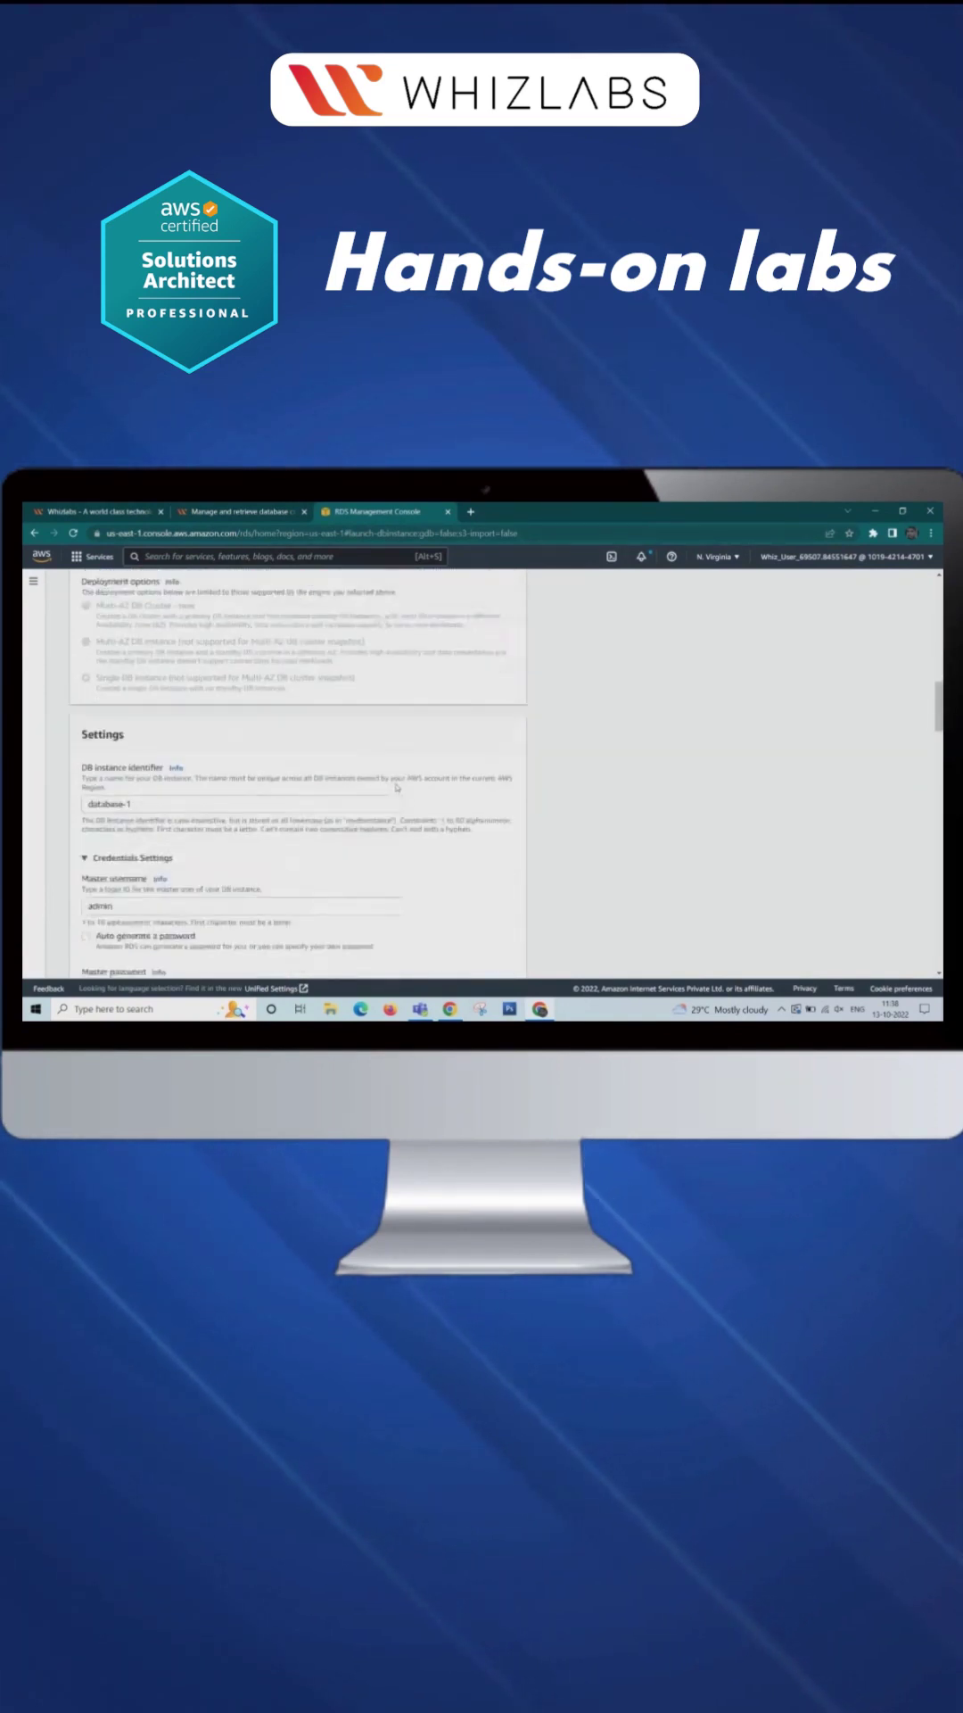
pyautogui.scroll(-2, 210, 794)
pyautogui.scroll(-1, 212, 793)
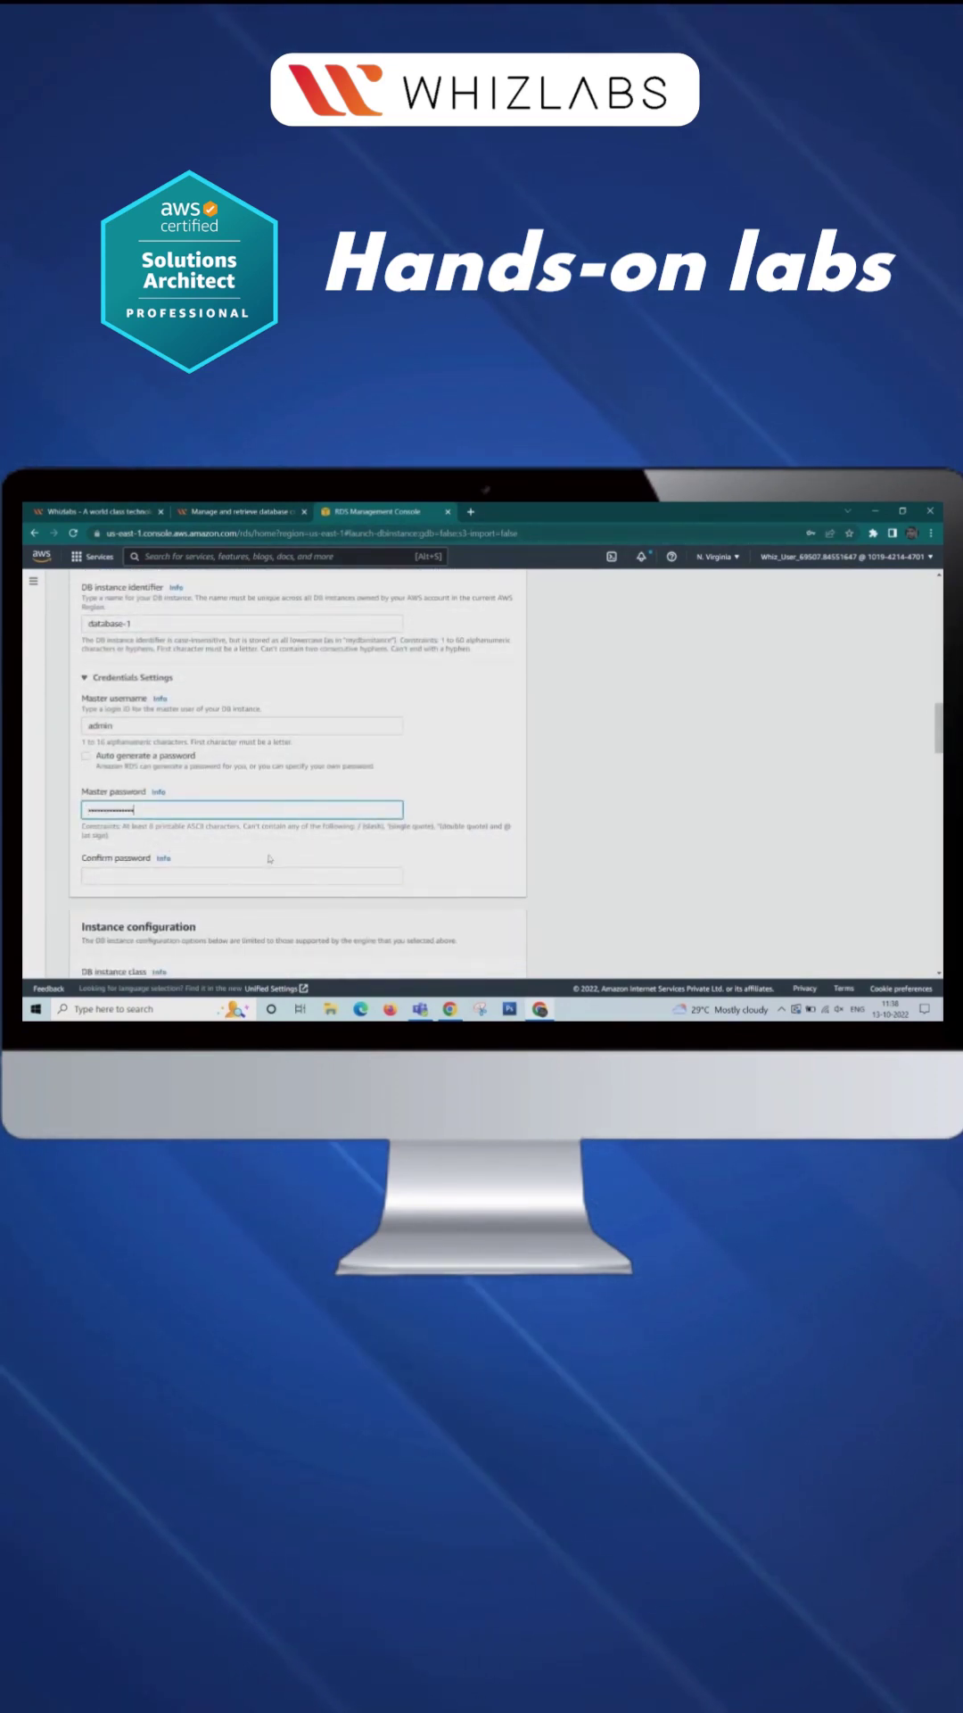
pyautogui.scroll(-2, 264, 908)
pyautogui.scroll(-3, 263, 908)
pyautogui.scroll(-2, 356, 813)
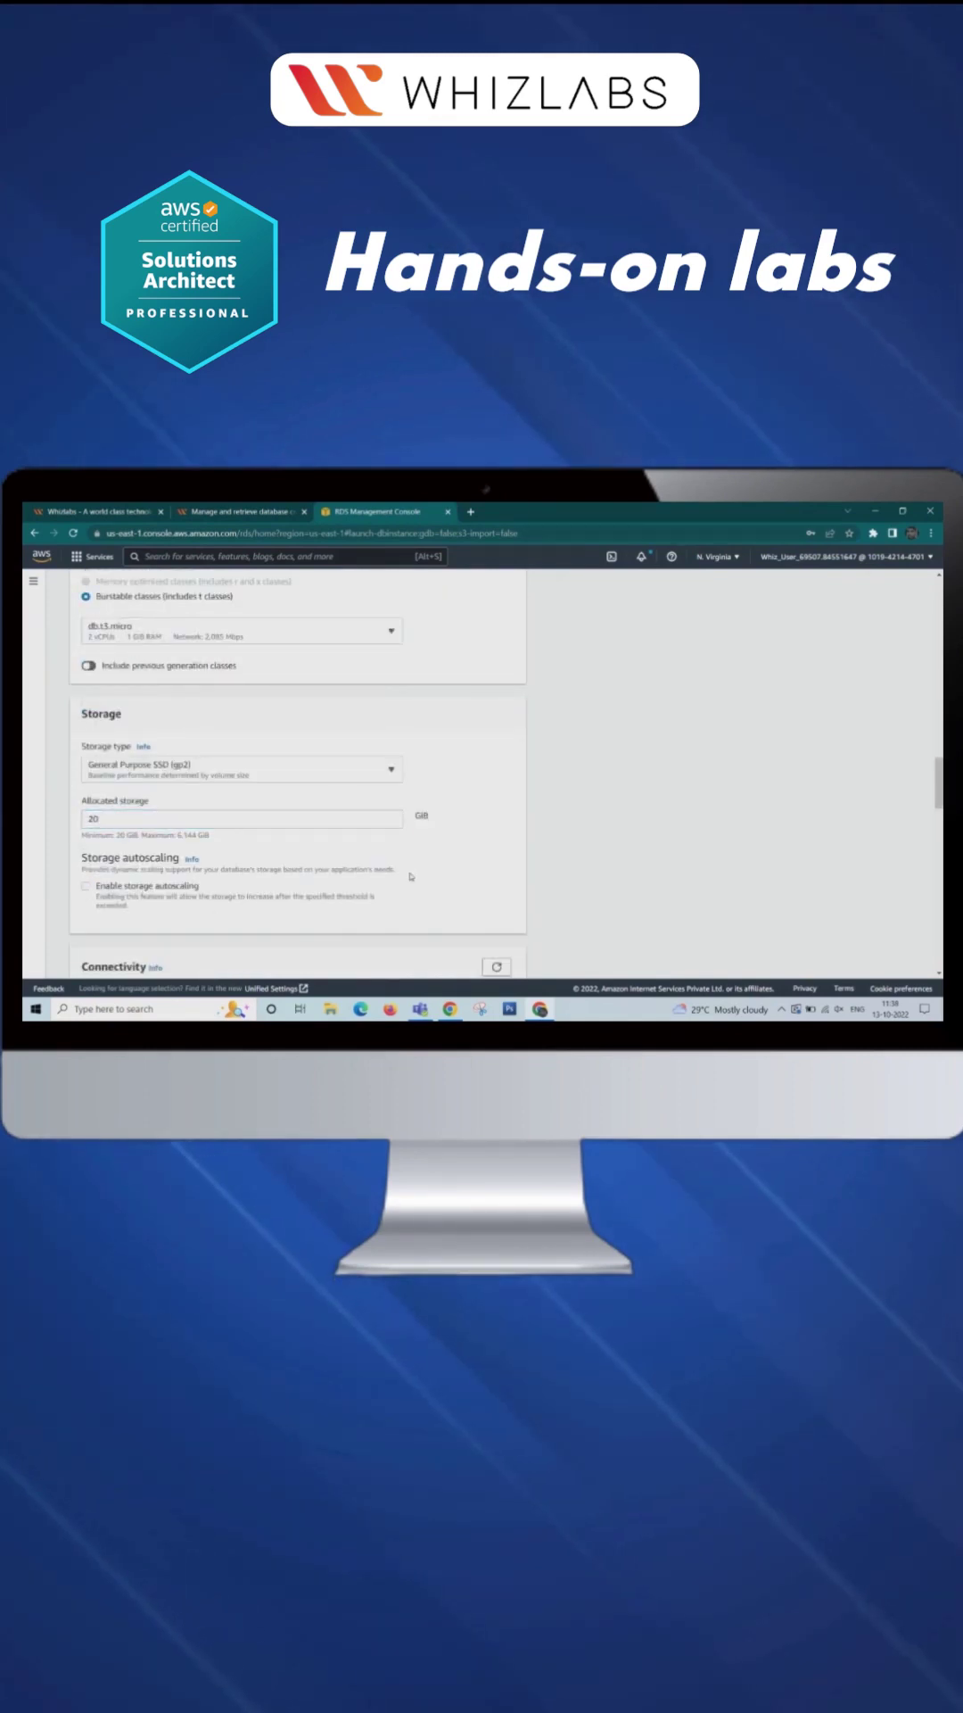
pyautogui.scroll(-3, 408, 854)
pyautogui.scroll(-3, 408, 857)
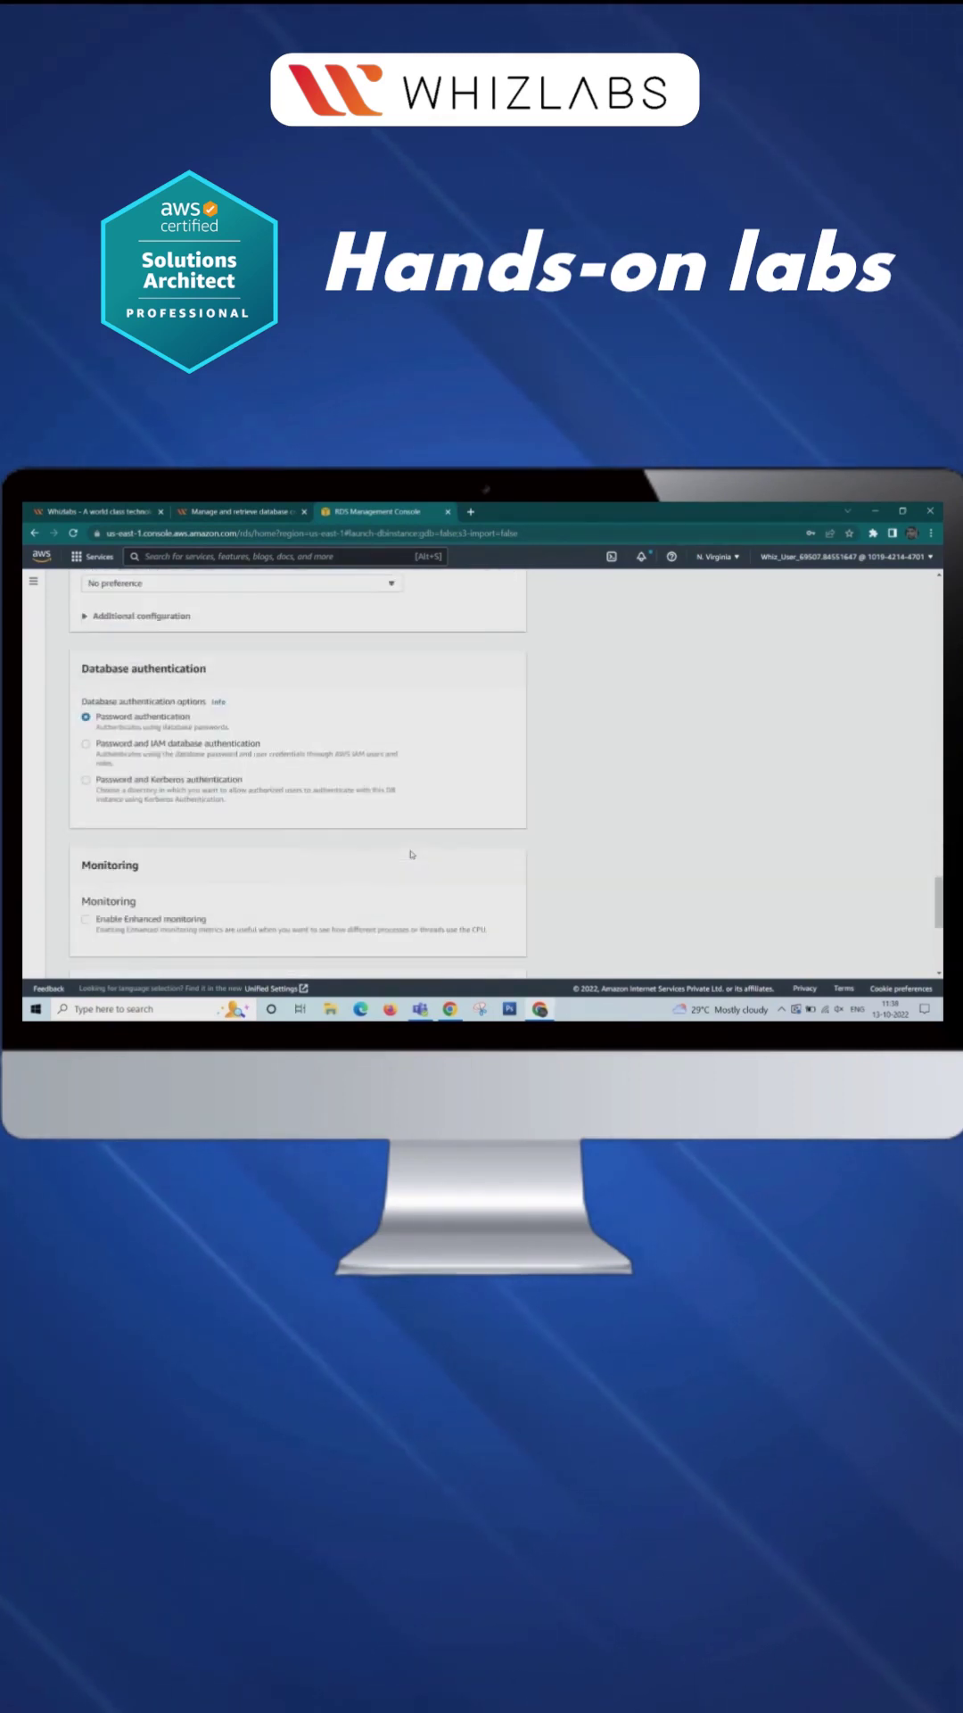
pyautogui.scroll(-3, 408, 859)
pyautogui.scroll(-2, 409, 867)
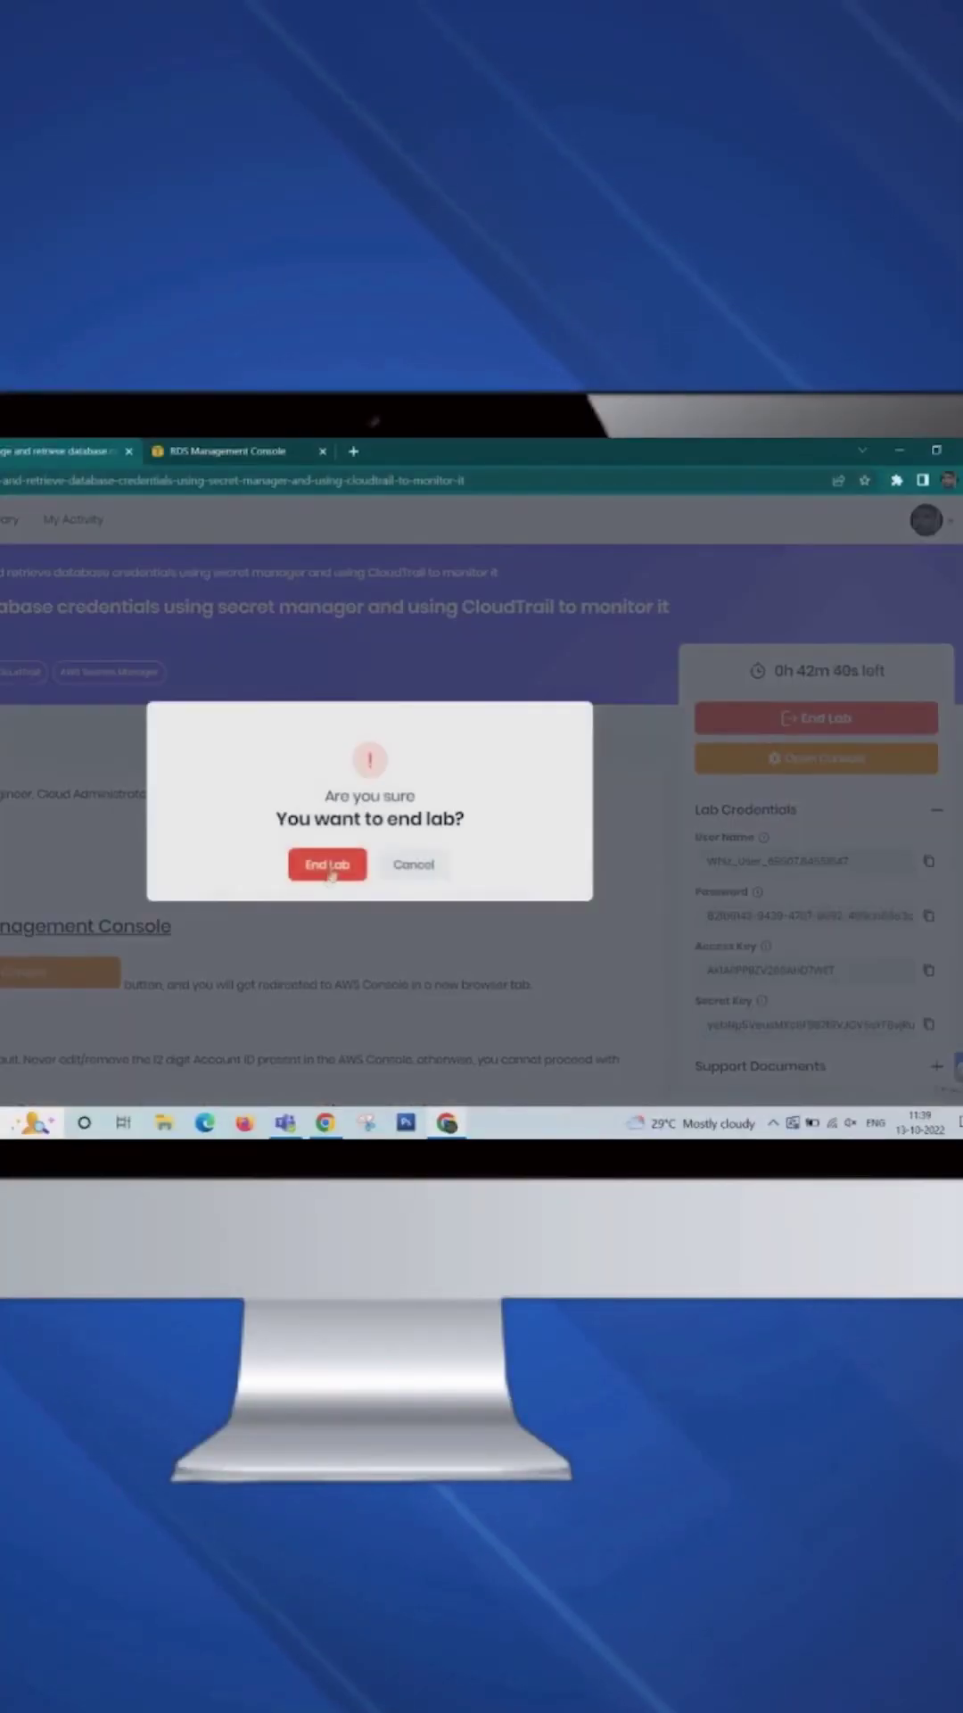
# End the Whizlabs lab session.
pyautogui.click(329, 872)
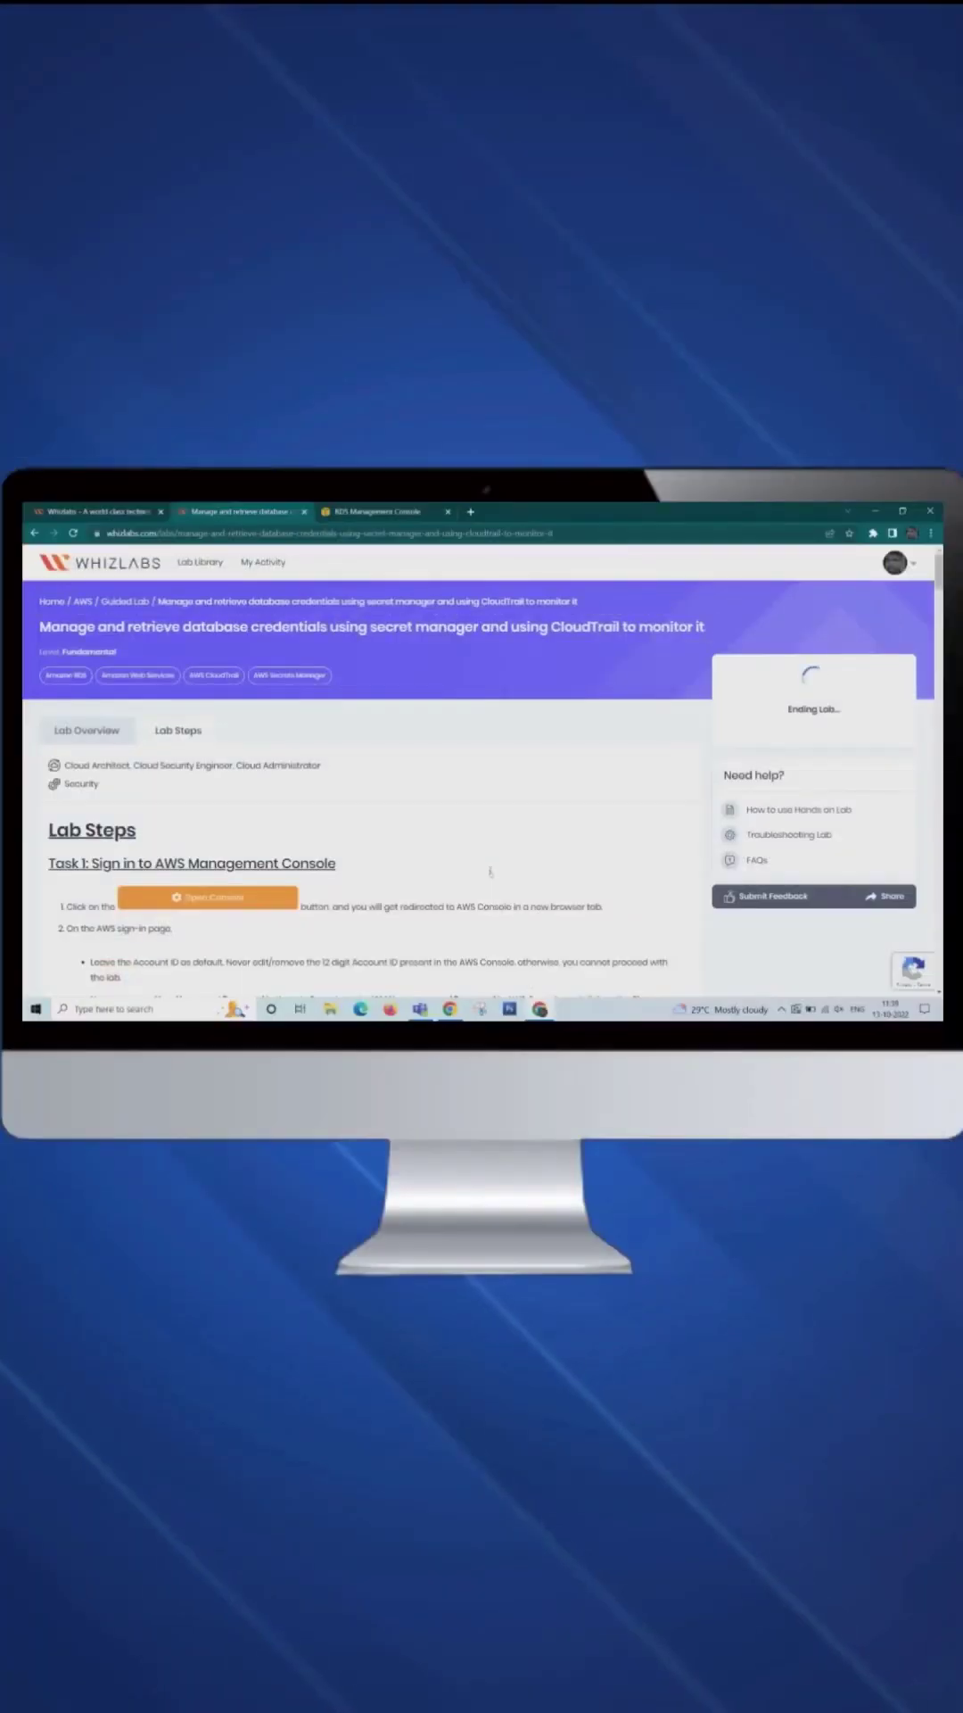